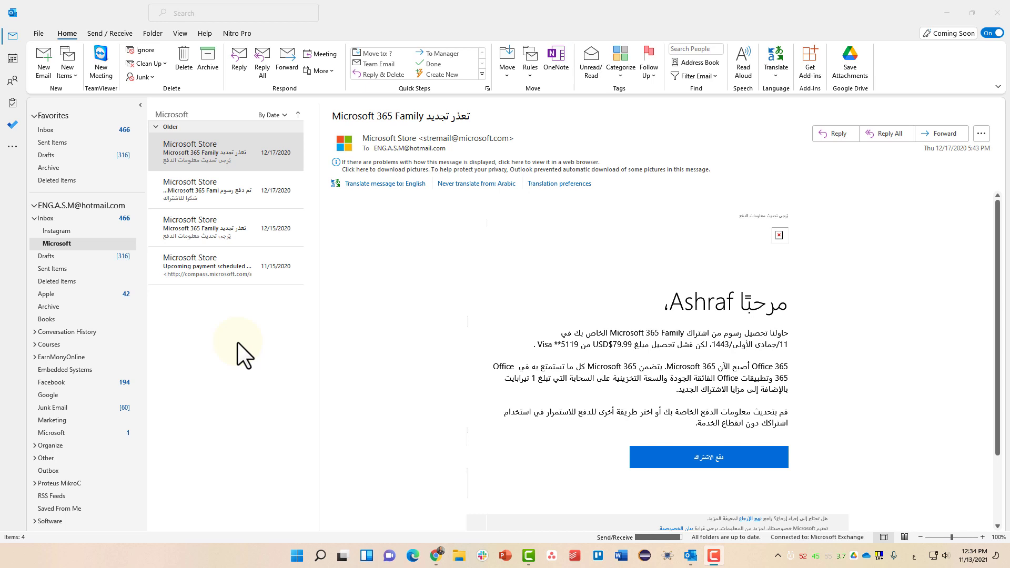
Preview the quick step descriptions, then open the Inbox's Instagram folder.
{"action": "left_click", "coordinate": [397, 88]}
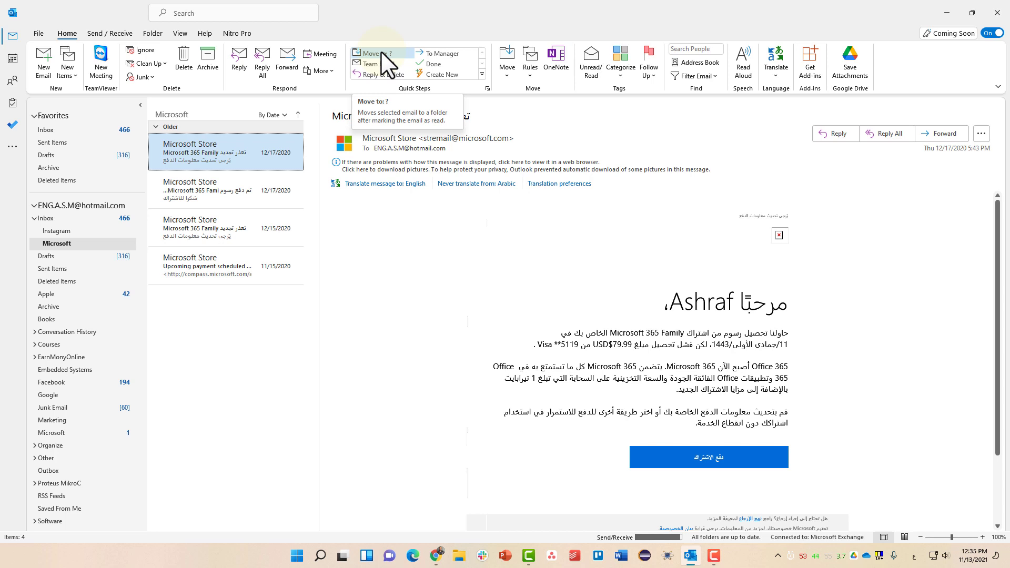
{"action": "key", "text": "Down"}
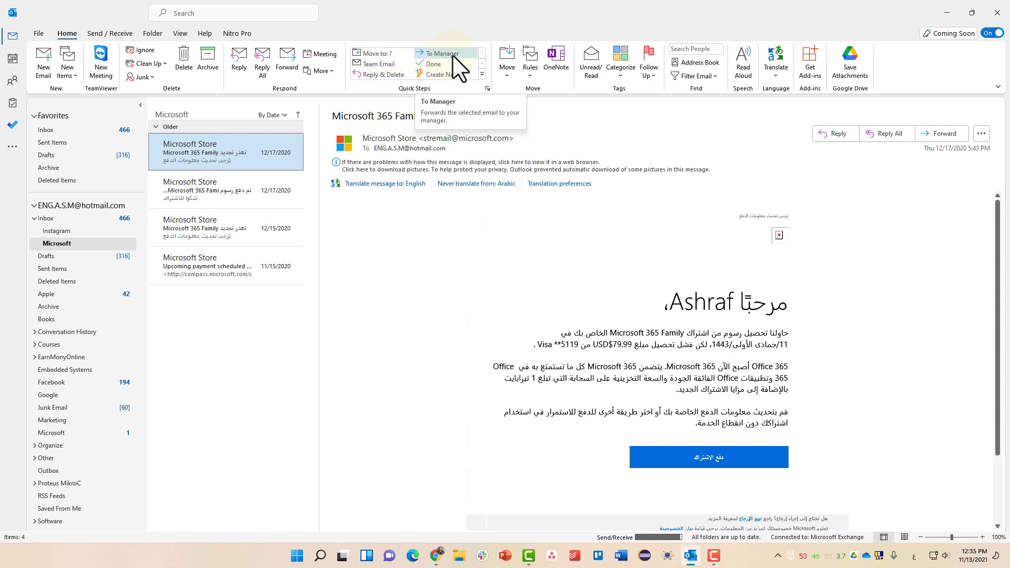
{"action": "key", "text": "Down"}
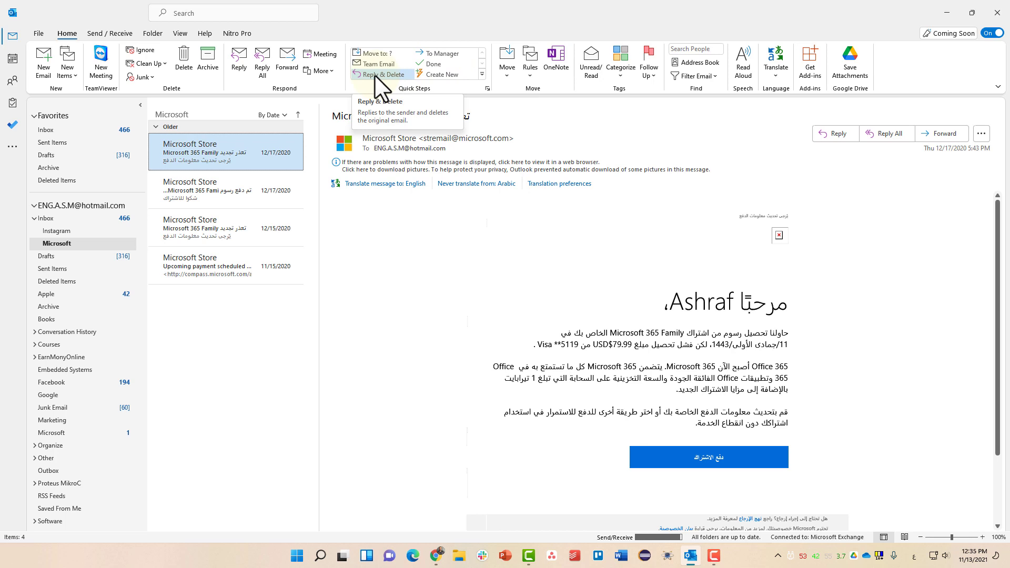
{"action": "left_click", "coordinate": [98, 129]}
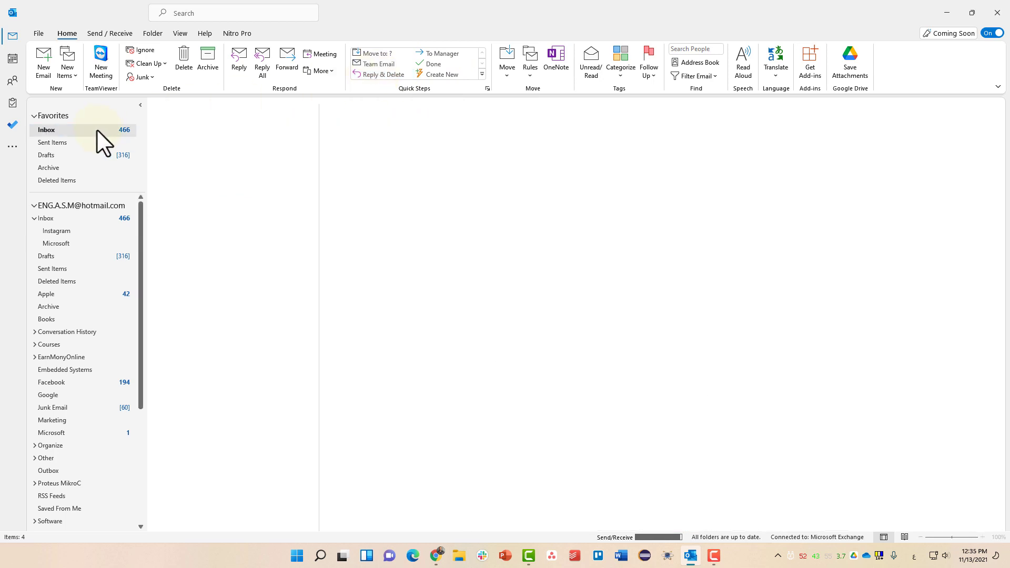
{"action": "left_click", "coordinate": [59, 233]}
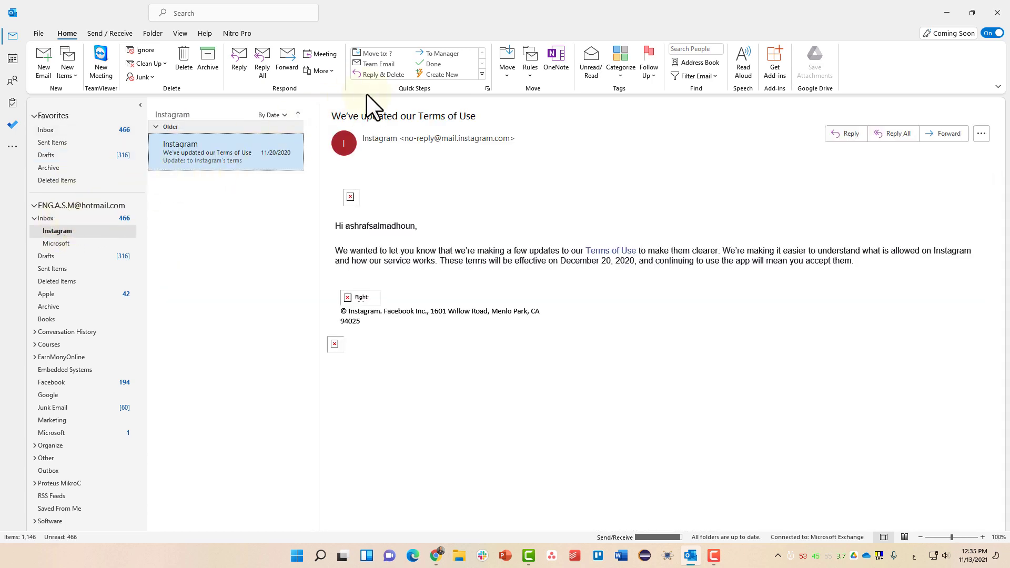
Set the Done quick step to move mail to the Archive folder and save it.
{"action": "left_click", "coordinate": [435, 64]}
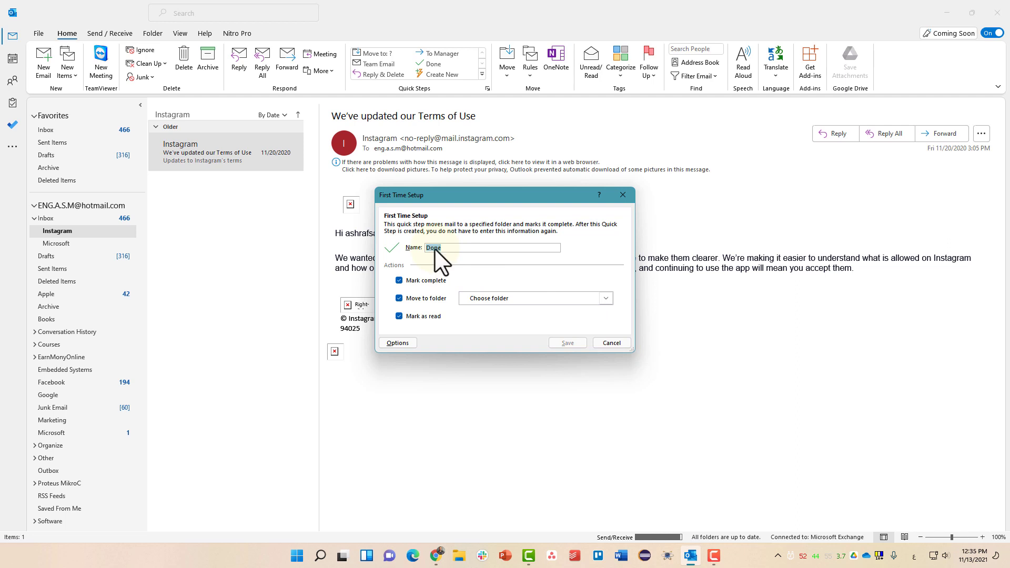
{"action": "left_click", "coordinate": [492, 299]}
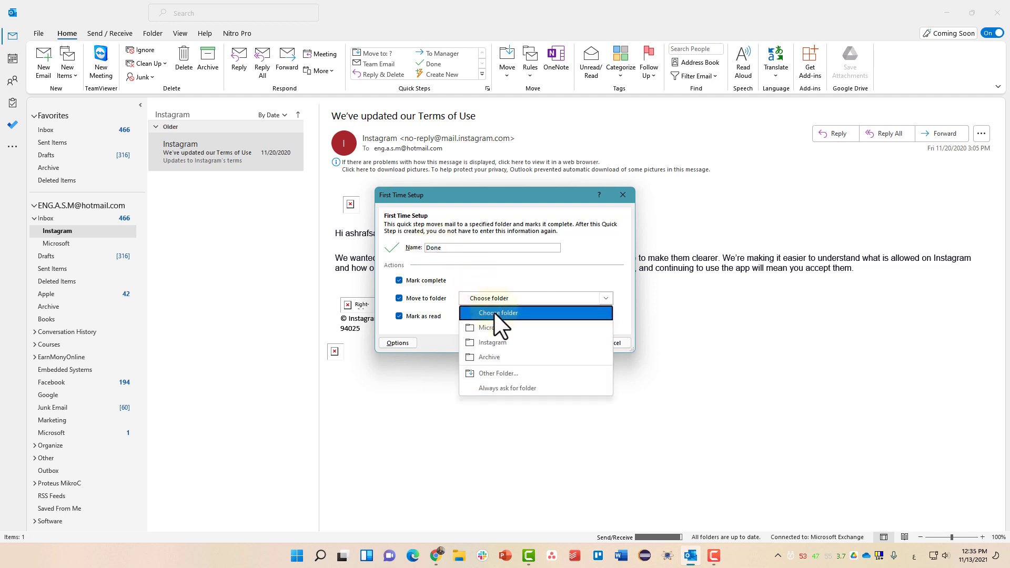
{"action": "left_click", "coordinate": [503, 356]}
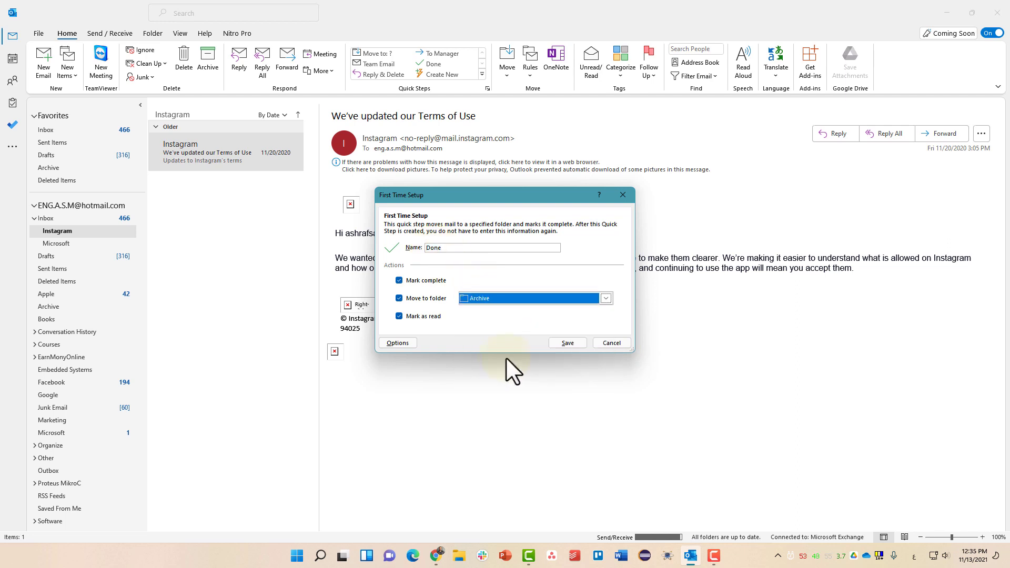
{"action": "left_click", "coordinate": [559, 343]}
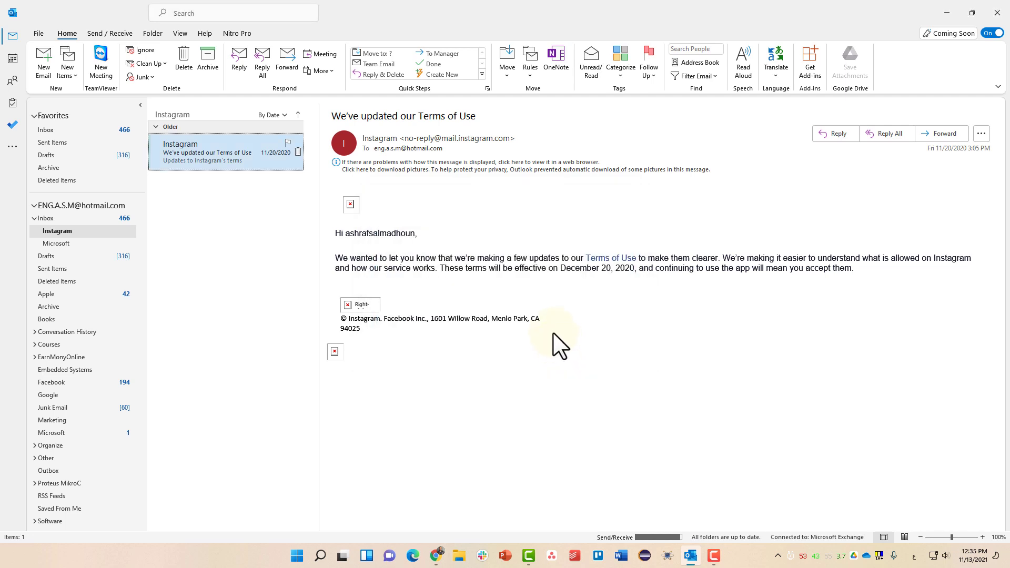
Apply Done to the Instagram terms email, then open Apple's Welcome to Family Sharing email in the Inbox.
{"action": "left_click", "coordinate": [423, 62]}
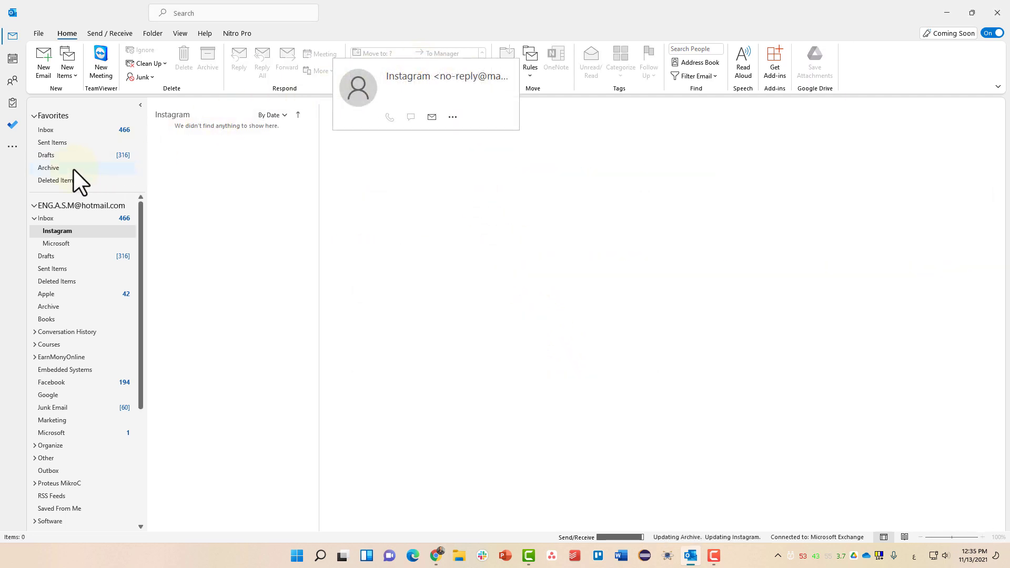
{"action": "left_click", "coordinate": [279, 233]}
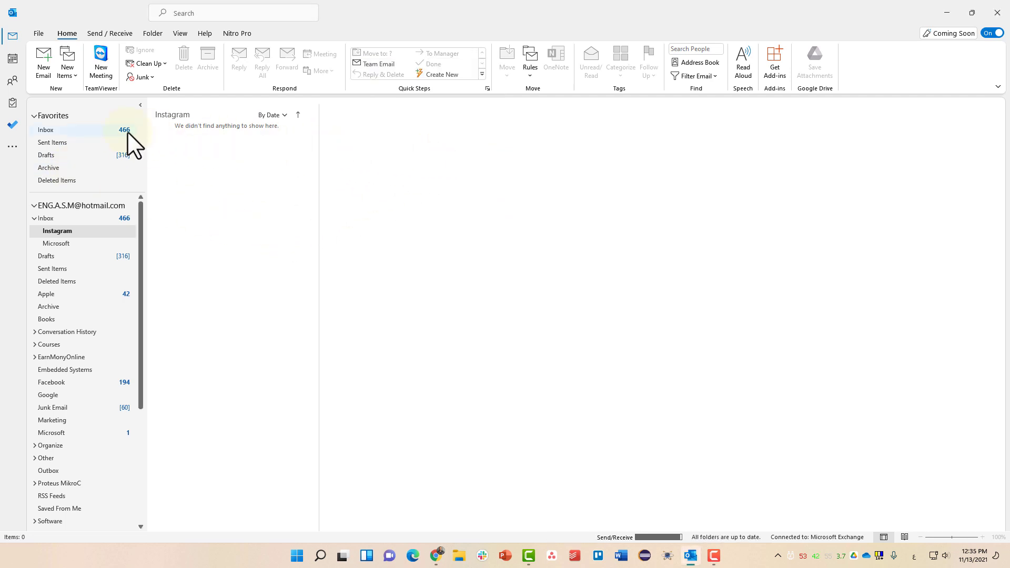
{"action": "left_click", "coordinate": [89, 131]}
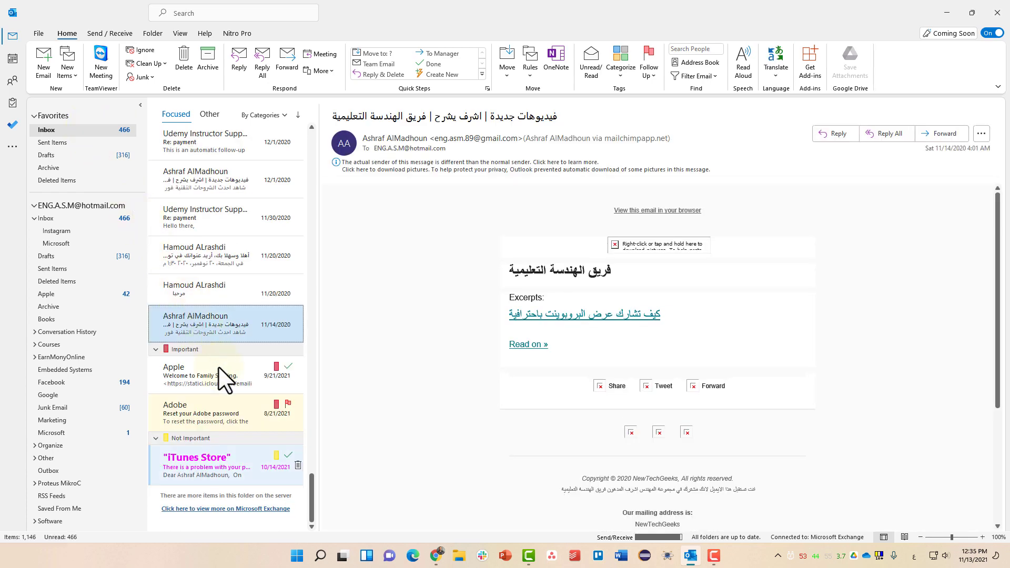
{"action": "left_click", "coordinate": [223, 375]}
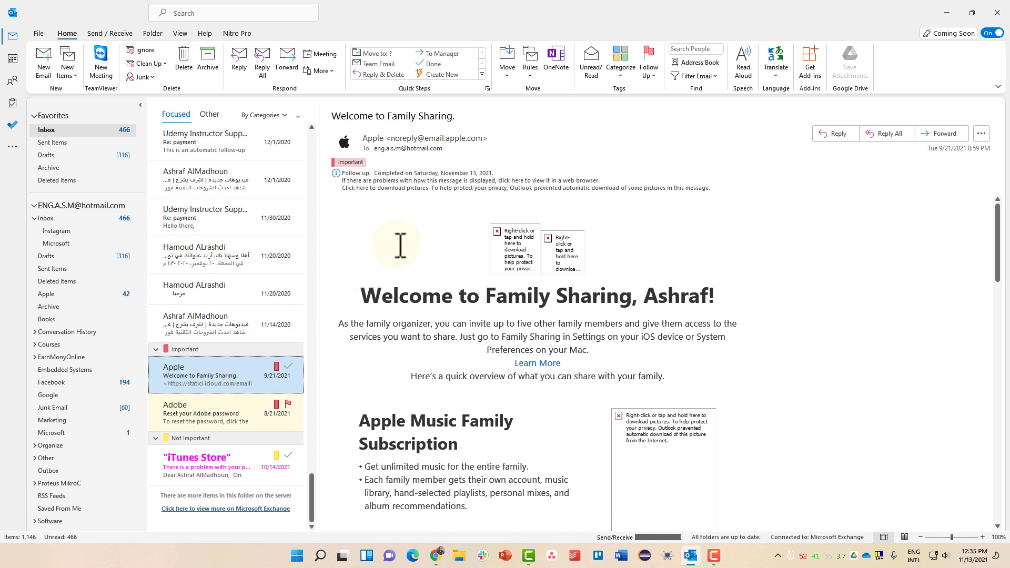
Build a Move to Folder quick step named Move to Apple Folder, targeting Apple and marking mail read.
{"action": "left_click", "coordinate": [482, 75]}
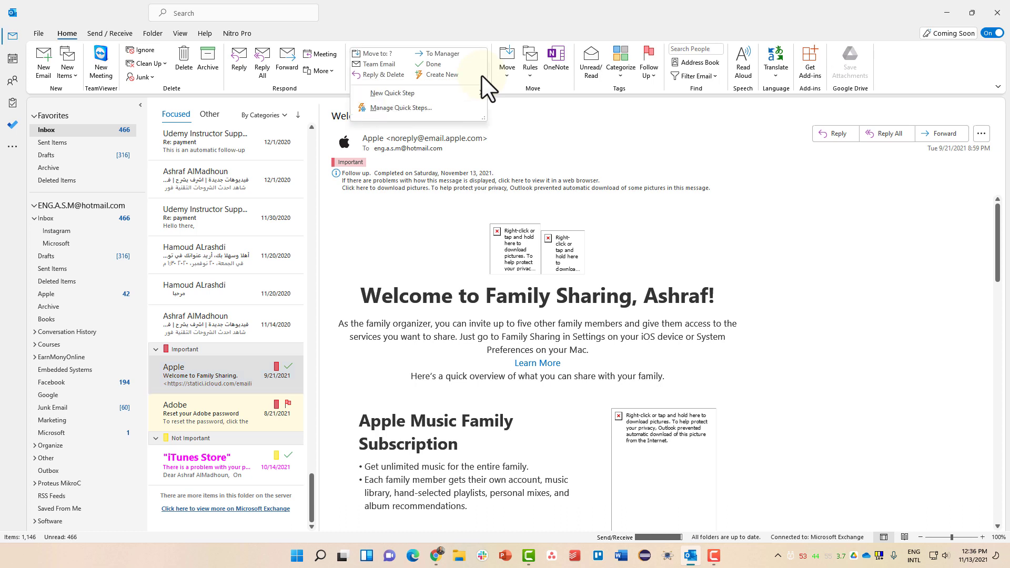
{"action": "mouse_move", "coordinate": [482, 76]}
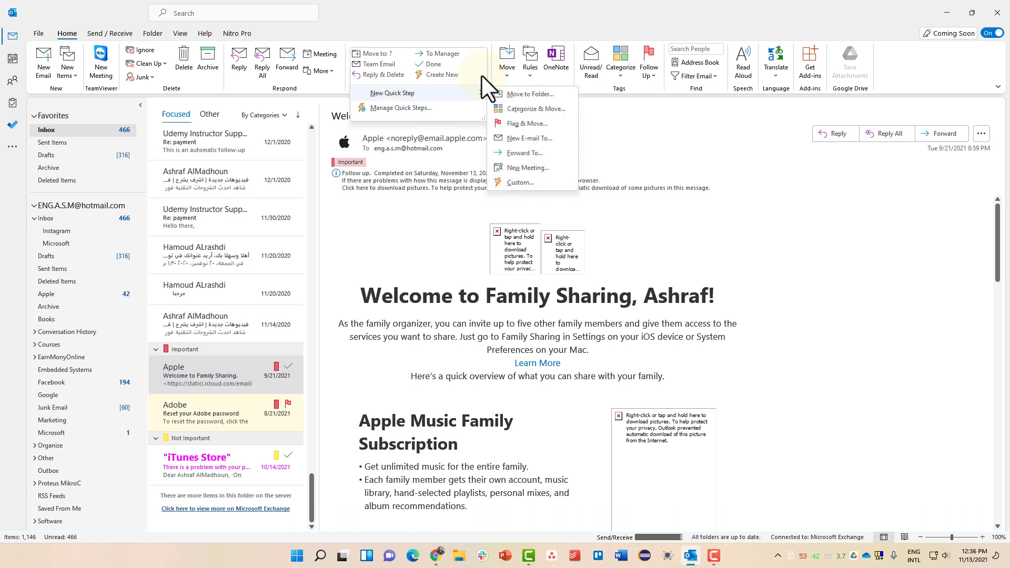
{"action": "left_click", "coordinate": [541, 94]}
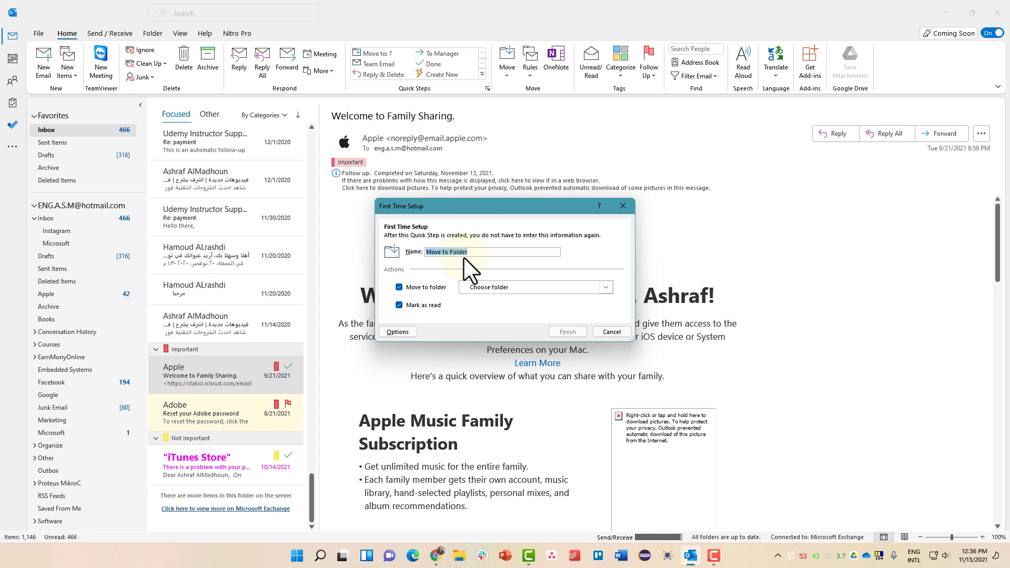
{"action": "type", "text": "M"}
{"action": "left_click", "coordinate": [487, 286]}
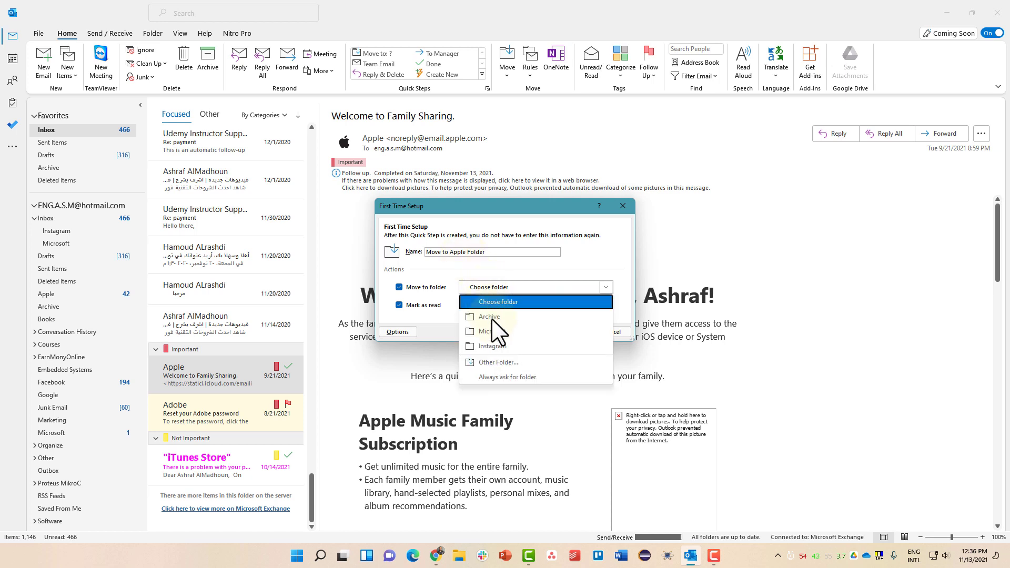
{"action": "left_click", "coordinate": [499, 361]}
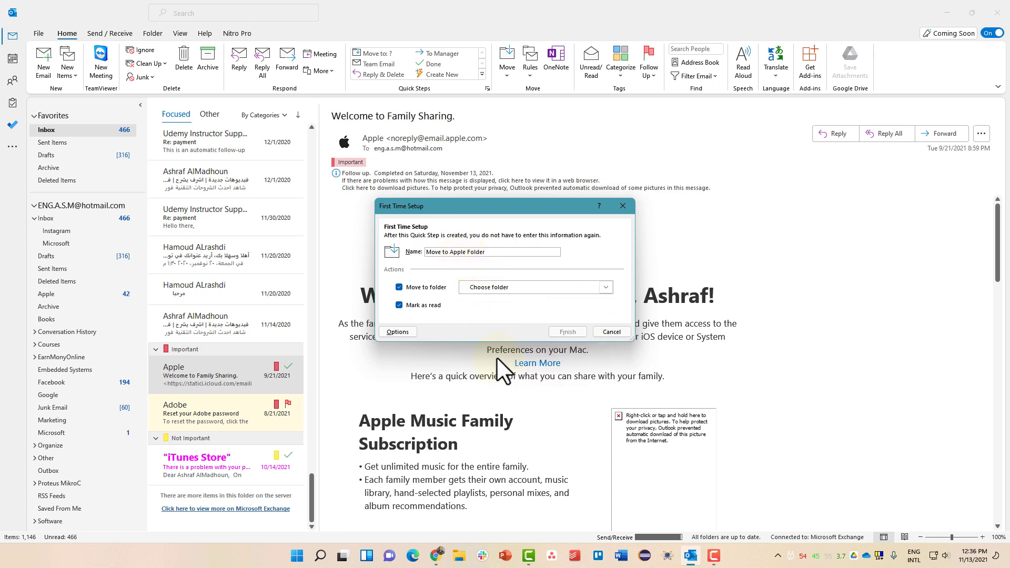
{"action": "left_click", "coordinate": [462, 284]}
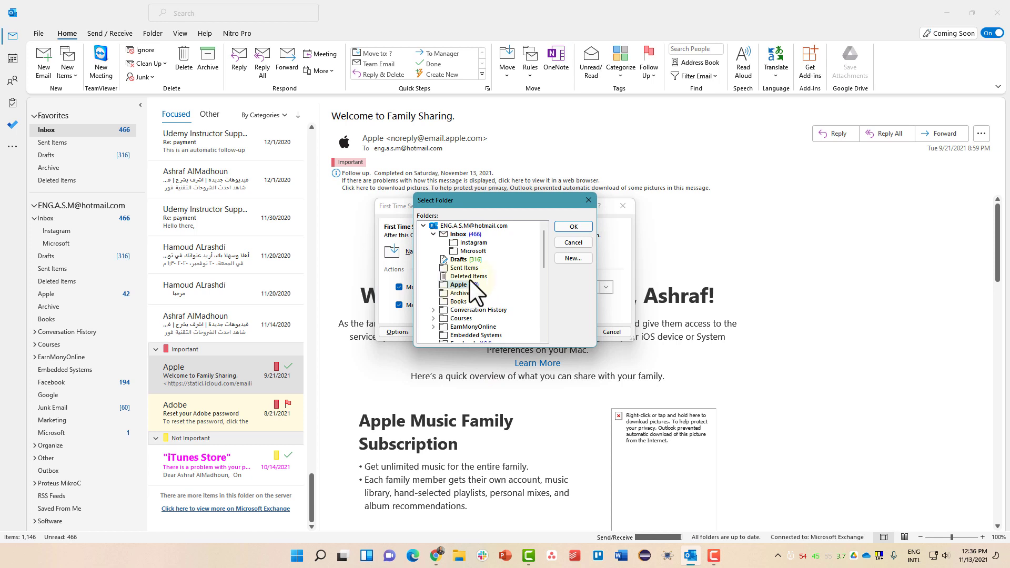
{"action": "left_click", "coordinate": [562, 230]}
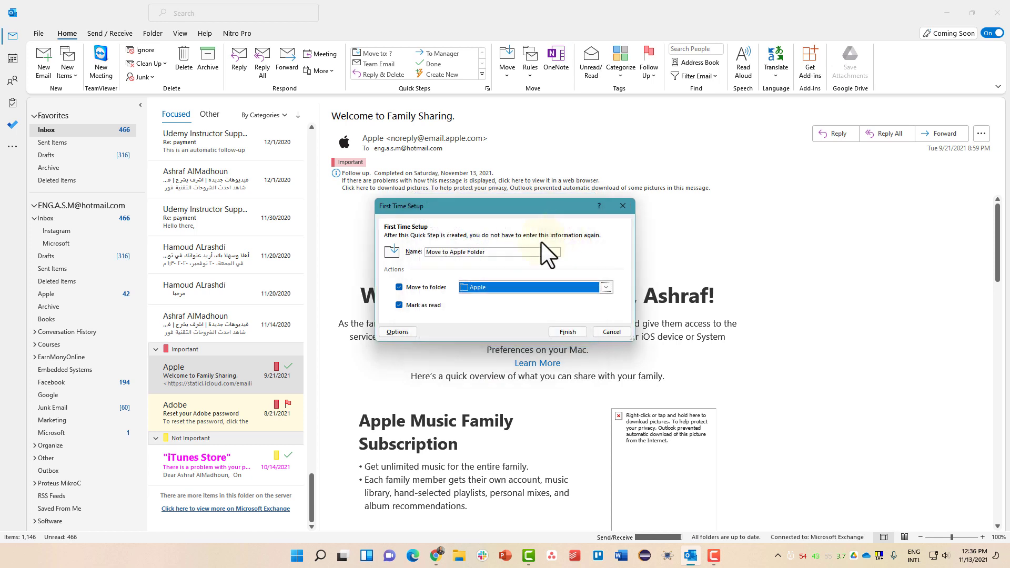
{"action": "left_click", "coordinate": [414, 305]}
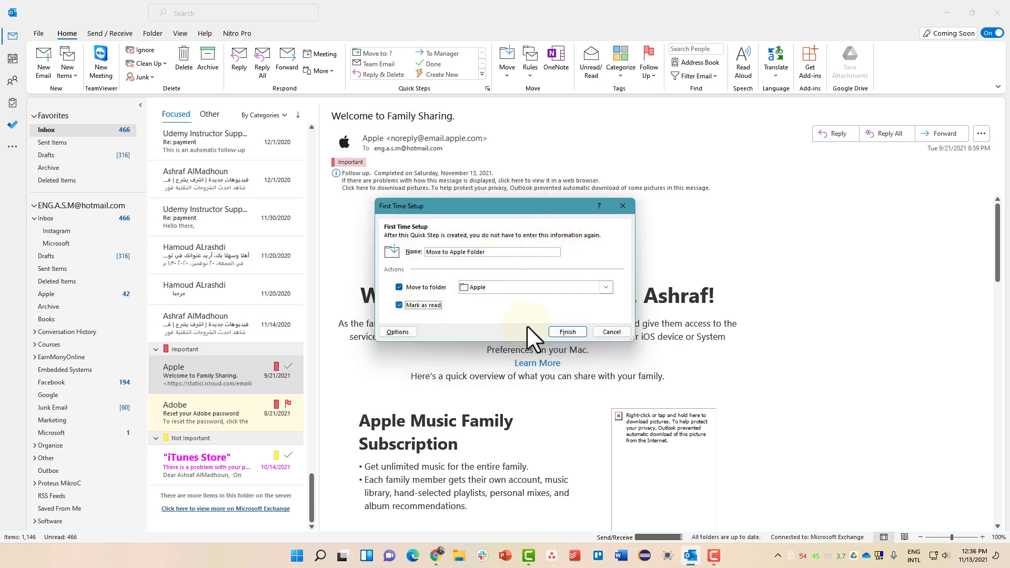
{"action": "left_click", "coordinate": [567, 332]}
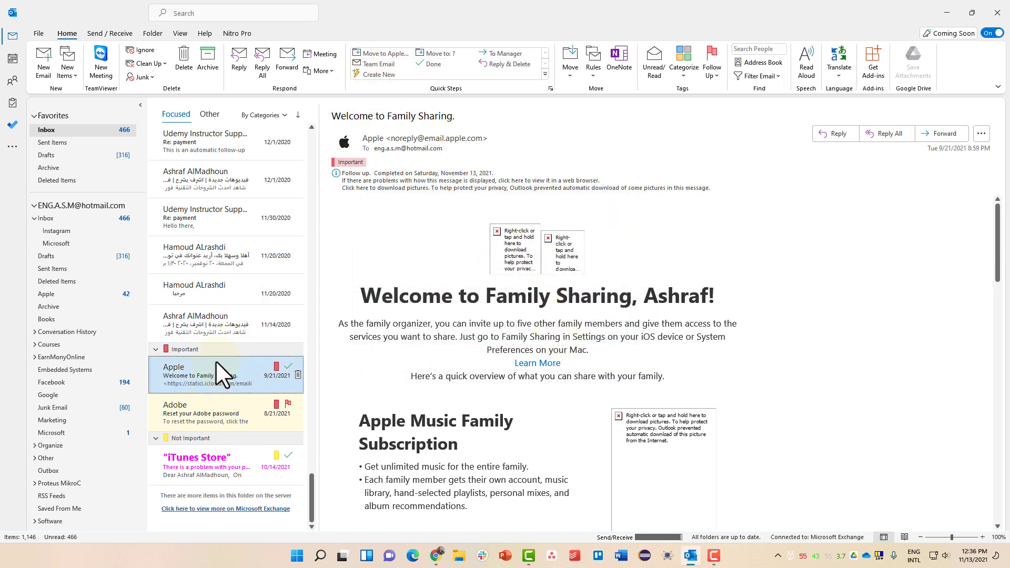
Move the Apple and iTunes Store emails into the Apple folder with the new quick step.
{"action": "left_click", "coordinate": [369, 53]}
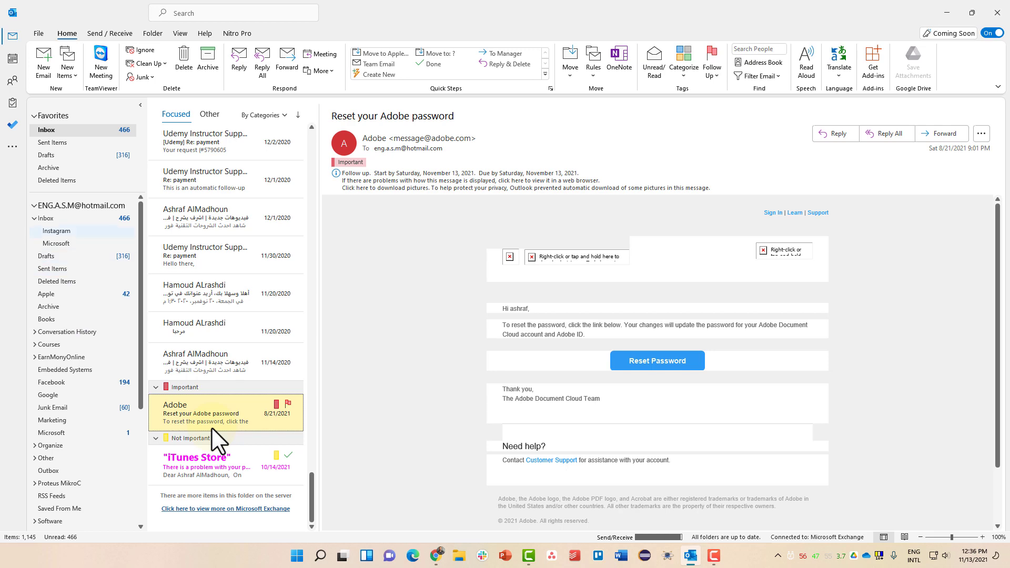
{"action": "left_click", "coordinate": [191, 453]}
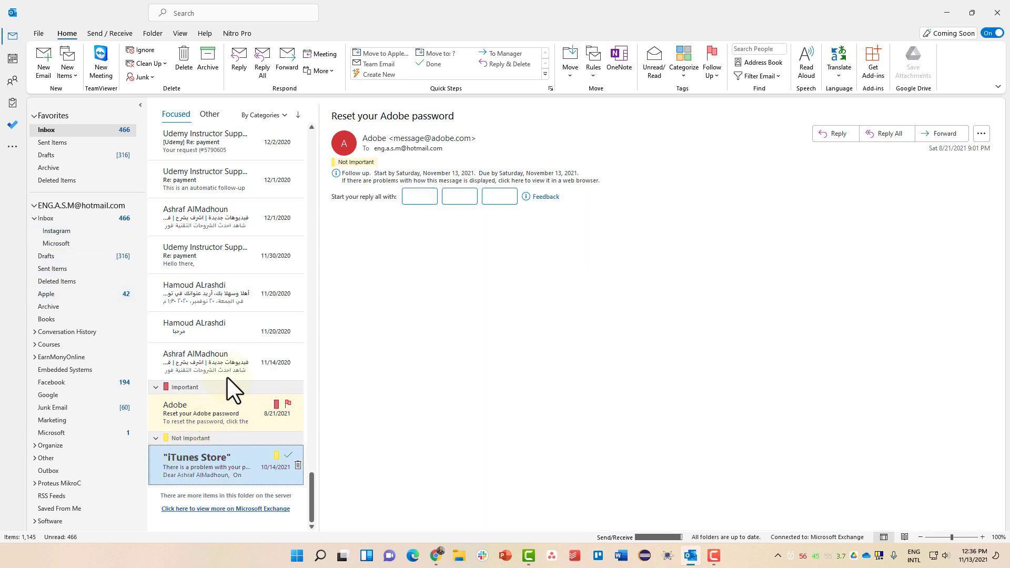
{"action": "left_click", "coordinate": [381, 55]}
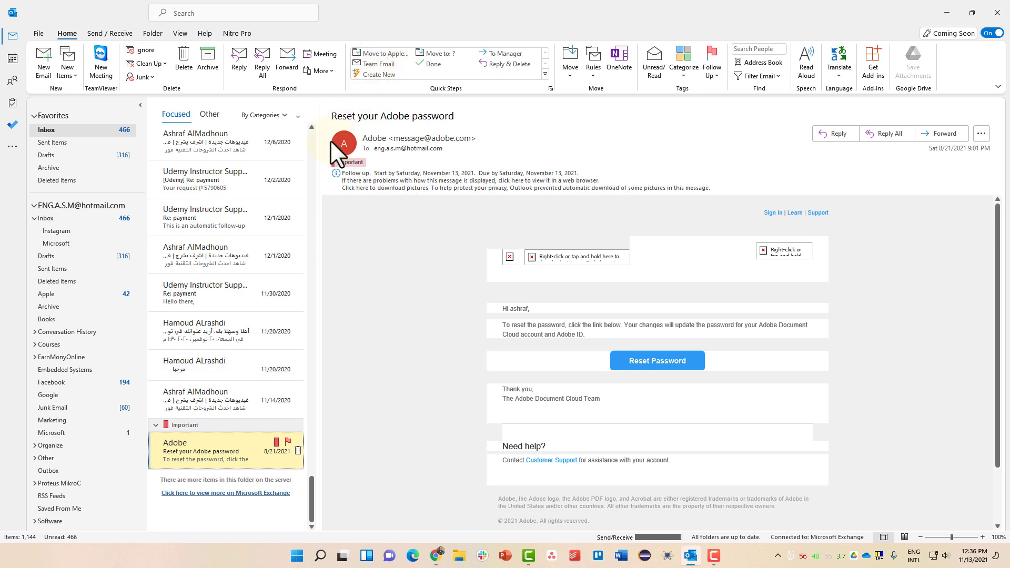
Open the Instagram folder, then the Microsoft folder.
{"action": "scroll", "coordinate": [191, 377], "scroll_direction": "up", "scroll_amount": 3}
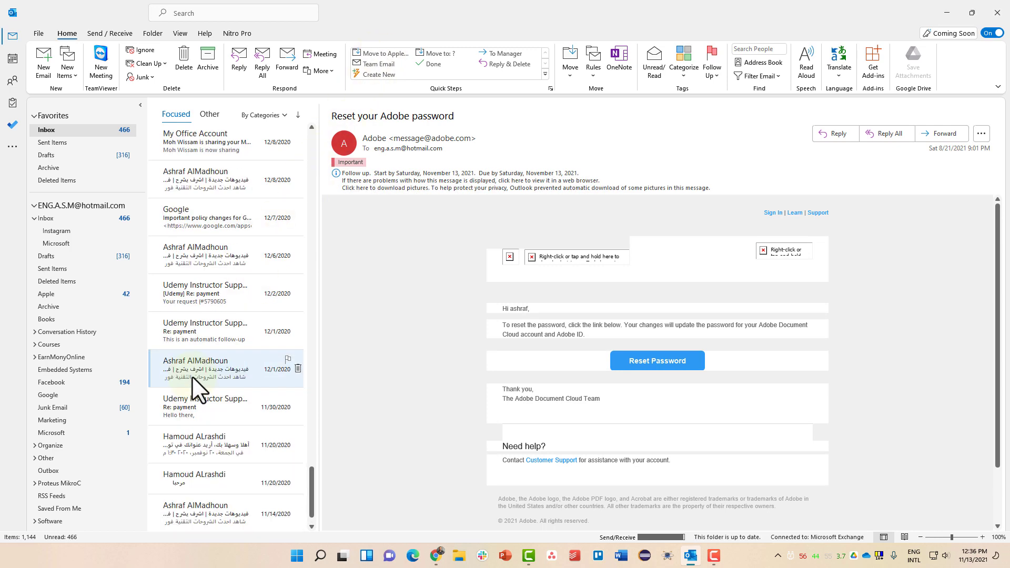
{"action": "scroll", "coordinate": [192, 376], "scroll_direction": "down", "scroll_amount": 3}
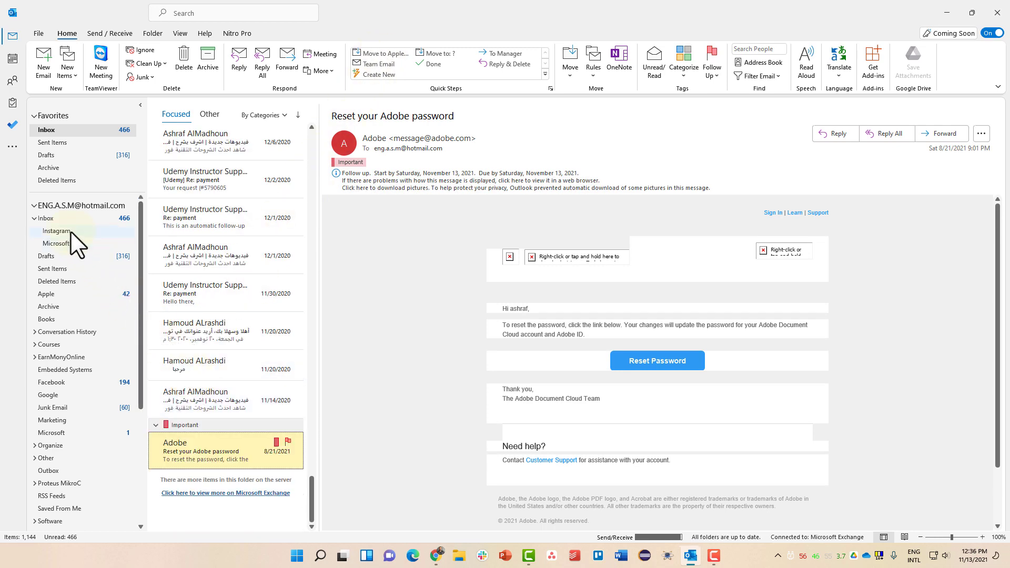
{"action": "left_click", "coordinate": [70, 232]}
{"action": "left_click", "coordinate": [57, 243]}
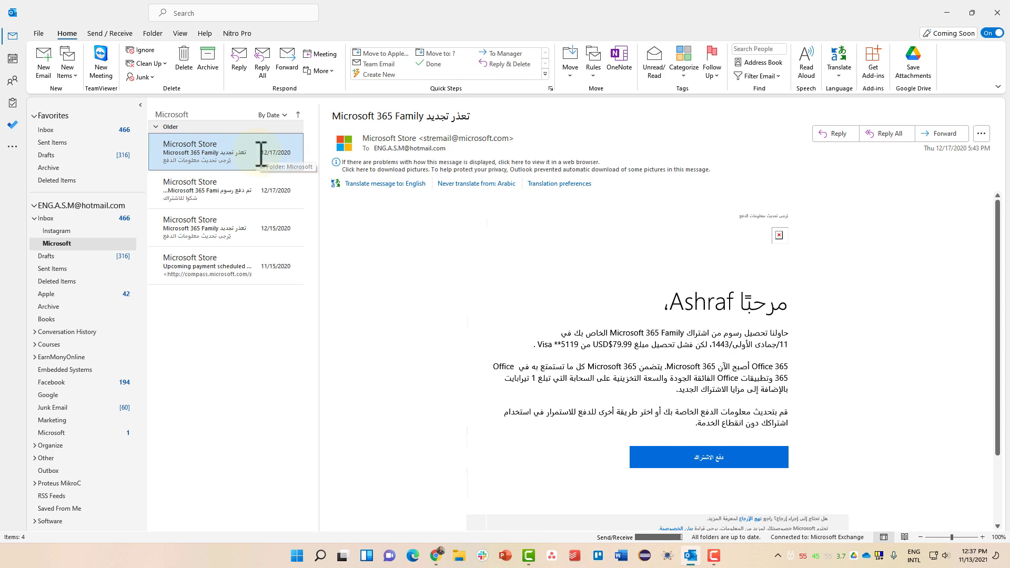
From the expanded quick steps gallery, choose New Quick Step > Custom to get My Quick Step.
{"action": "left_click", "coordinate": [545, 74]}
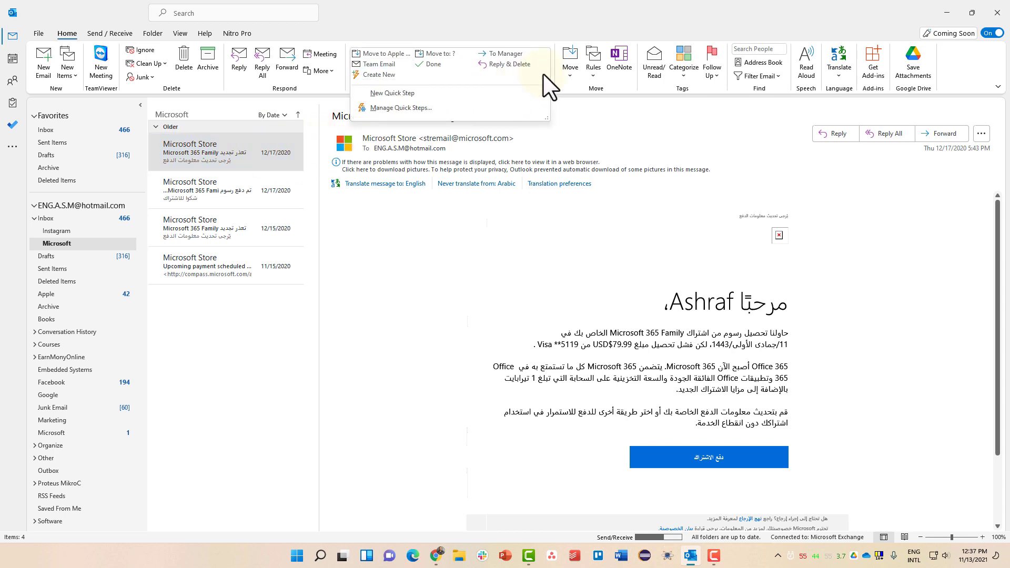
{"action": "mouse_move", "coordinate": [543, 73]}
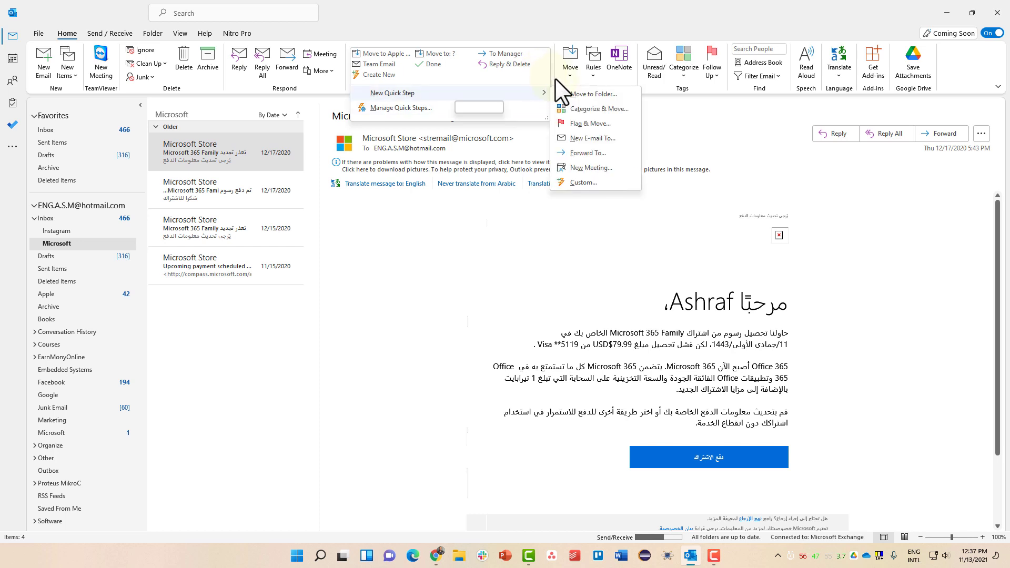
{"action": "left_click", "coordinate": [545, 77]}
{"action": "left_click", "coordinate": [546, 77]}
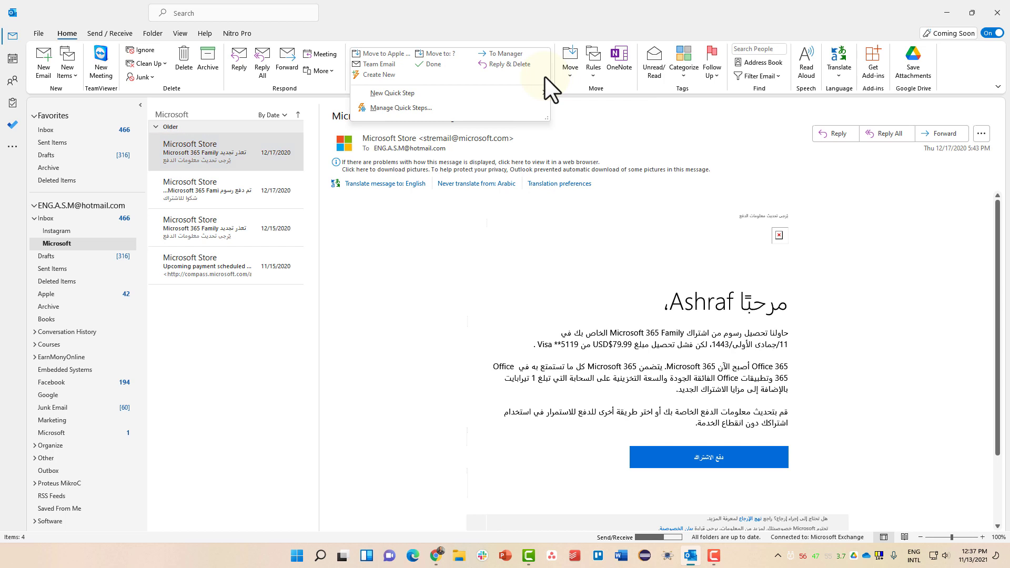
{"action": "mouse_move", "coordinate": [545, 76]}
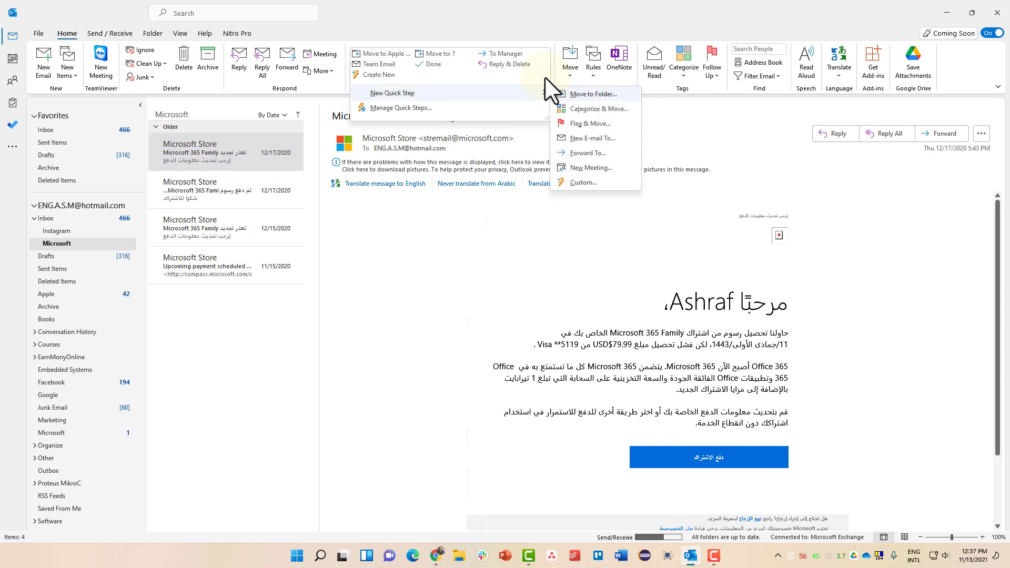
{"action": "left_click", "coordinate": [576, 182]}
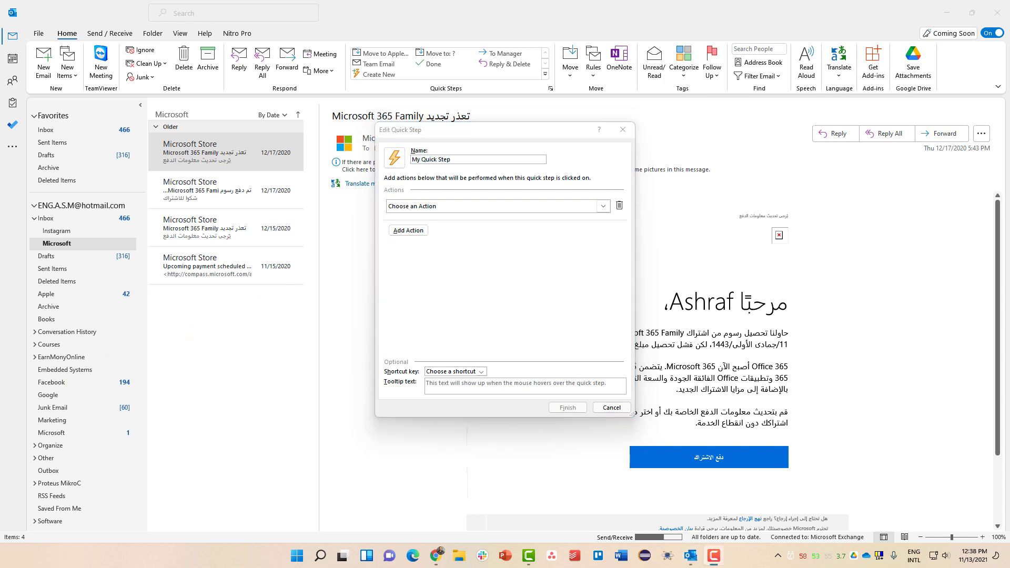
Rename the quick step from My Quick Step to 'Important'.
{"action": "left_click", "coordinate": [412, 165]}
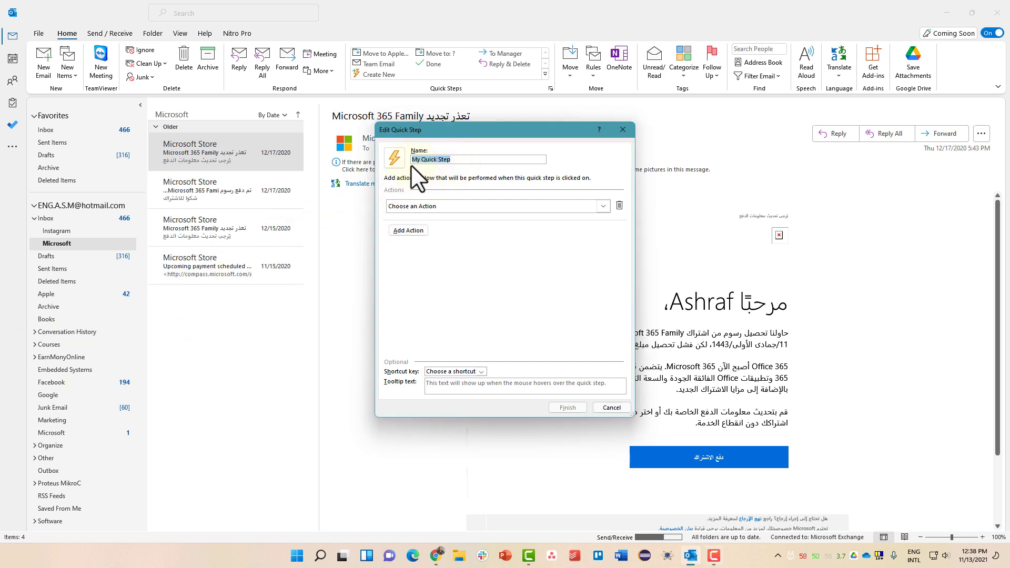
{"action": "key", "text": "BackSpace"}
{"action": "type", "text": "Impoe"}
{"action": "key", "text": "BackSpace"}
{"action": "key", "text": "BackSpace"}
{"action": "type", "text": "ortant"}
Add a Categorize message action using the Important category.
{"action": "left_click", "coordinate": [415, 207]}
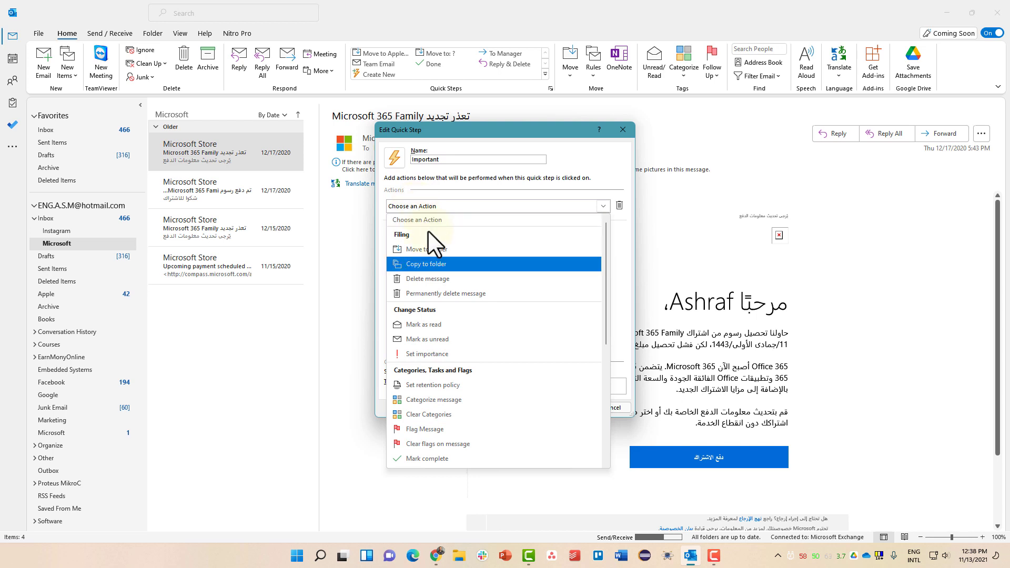
{"action": "scroll", "coordinate": [473, 315], "scroll_direction": "down", "scroll_amount": 1}
{"action": "scroll", "coordinate": [473, 315], "scroll_direction": "down", "scroll_amount": 1}
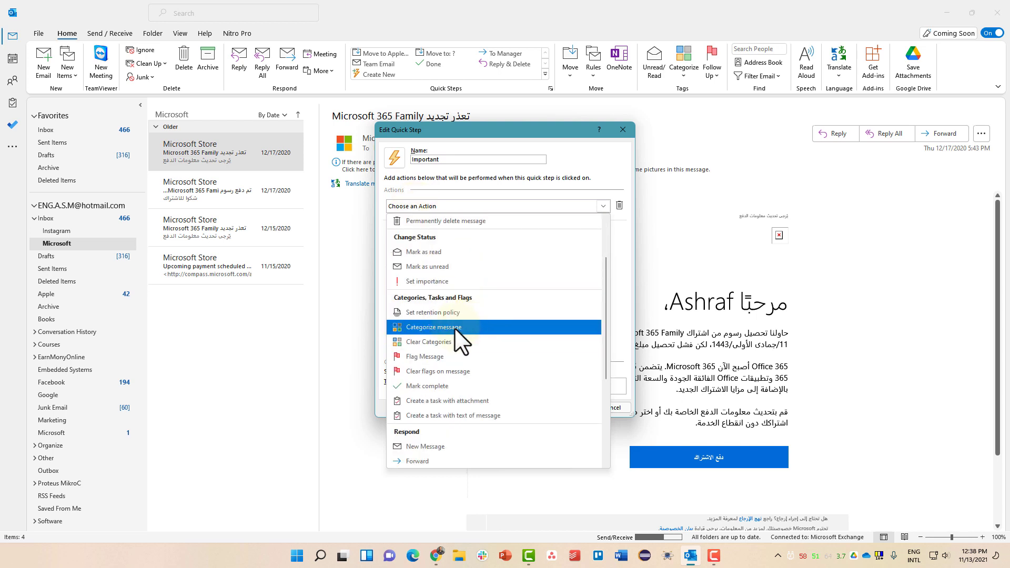
{"action": "left_click", "coordinate": [455, 328]}
{"action": "left_click", "coordinate": [445, 223]}
{"action": "left_click", "coordinate": [445, 281]}
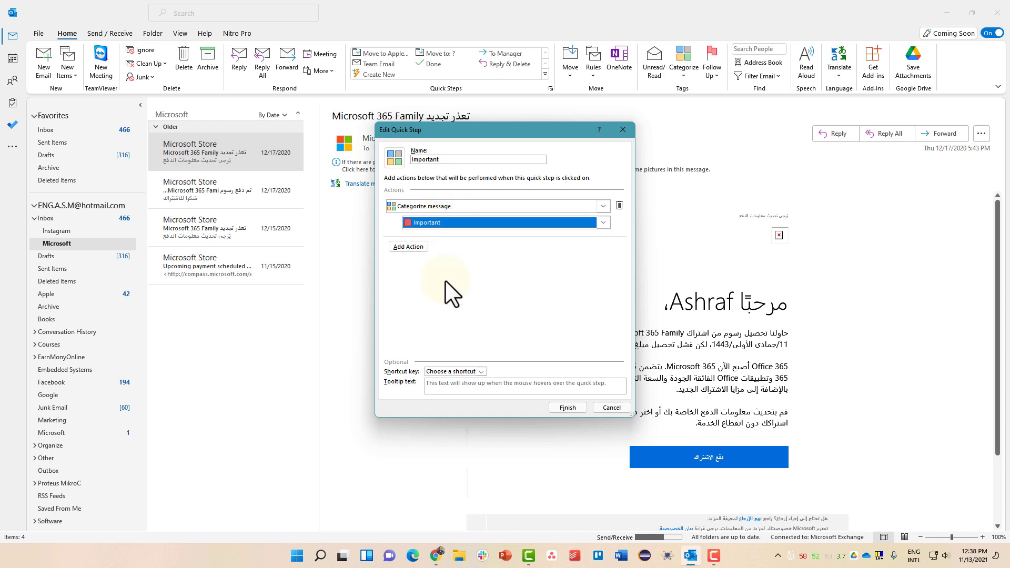
{"action": "left_click", "coordinate": [416, 247]}
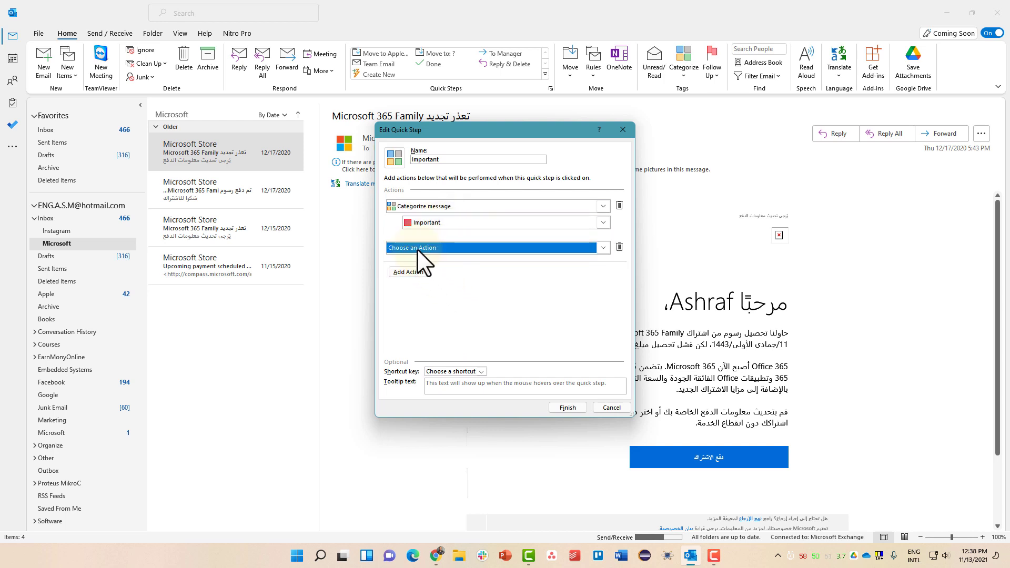
Add a Forward action addressed to the recipient's e-mail address.
{"action": "left_click", "coordinate": [419, 249]}
{"action": "scroll", "coordinate": [440, 367], "scroll_direction": "down", "scroll_amount": 3}
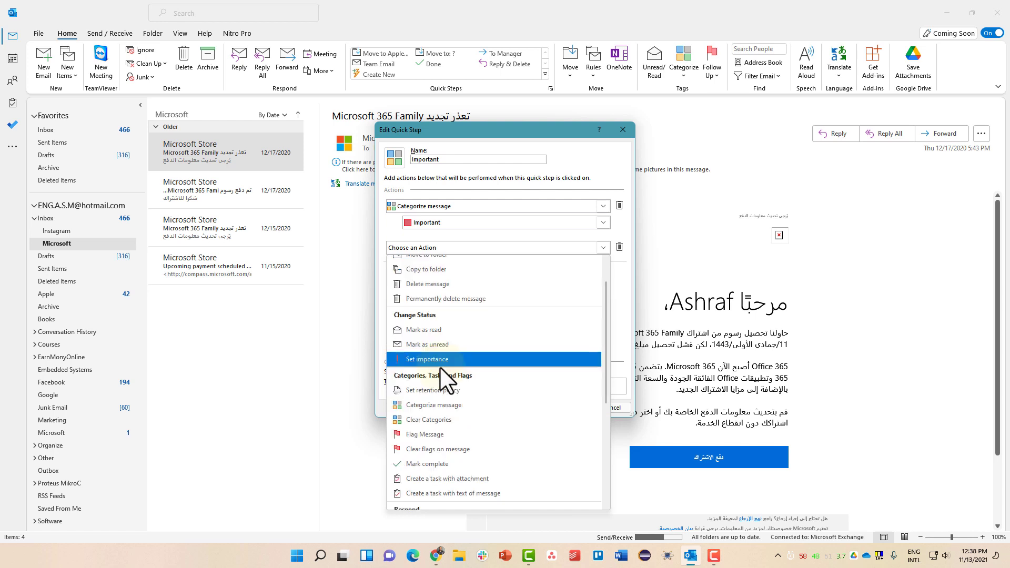
{"action": "left_click", "coordinate": [435, 430]}
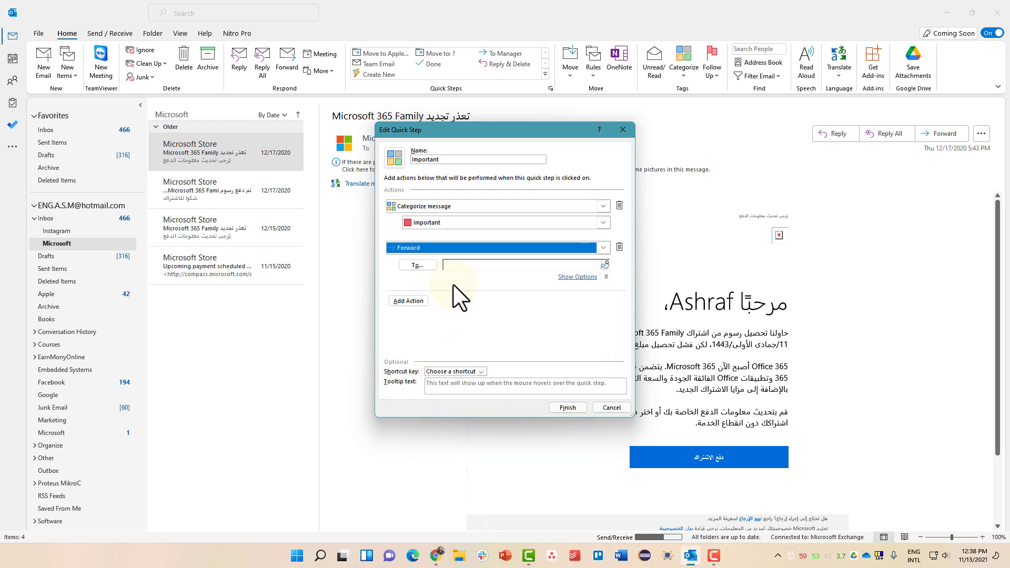
{"action": "left_click", "coordinate": [460, 266]}
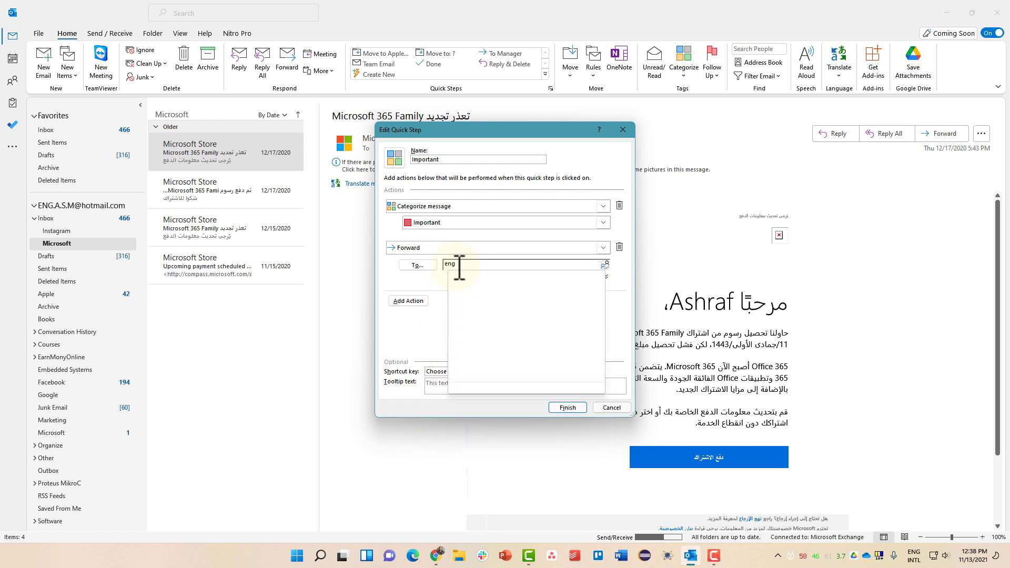
Add a Flag Message action with the due date set to This Week.
{"action": "left_click", "coordinate": [407, 301]}
{"action": "left_click", "coordinate": [405, 301]}
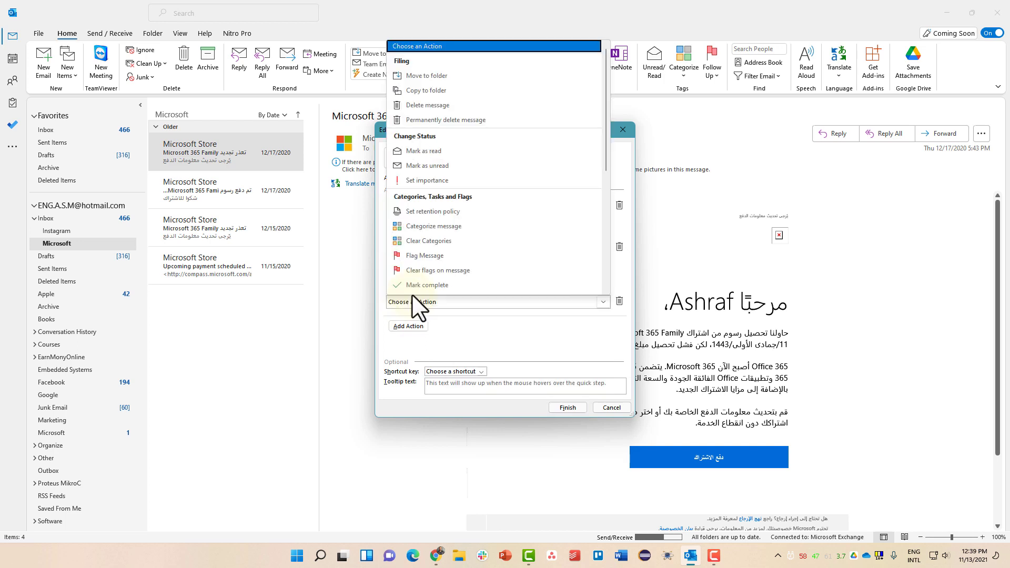
{"action": "left_click", "coordinate": [454, 256]}
{"action": "left_click", "coordinate": [447, 319]}
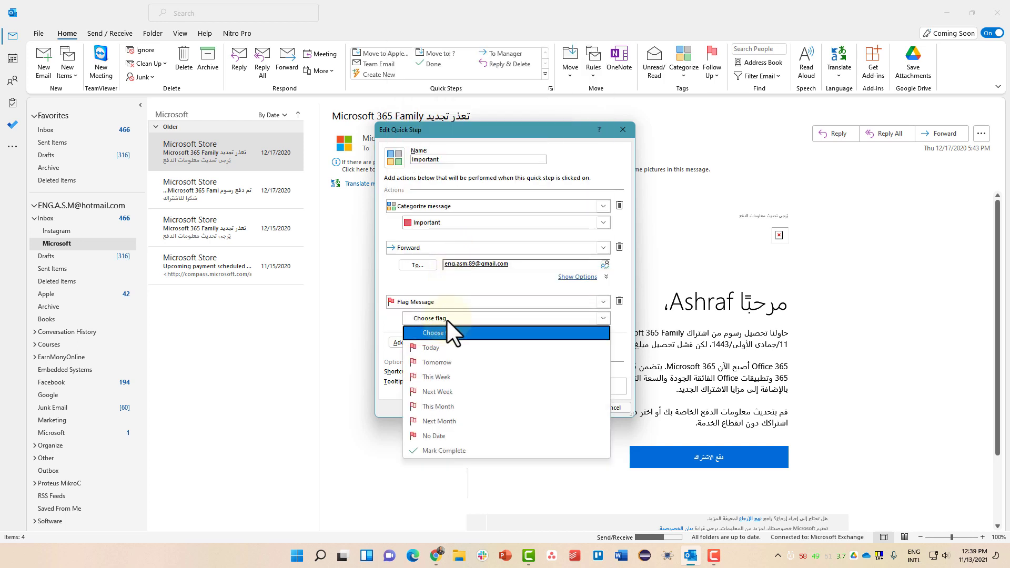
{"action": "left_click", "coordinate": [442, 377]}
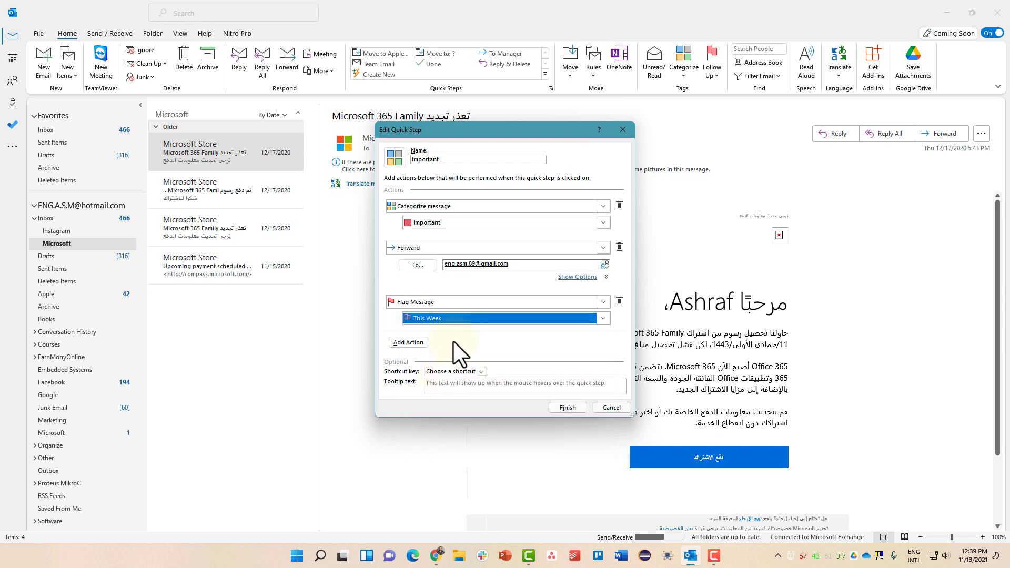
Assign shortcut key CTRL+SHIFT+1 and save the Important quick step.
{"action": "left_click", "coordinate": [439, 370]}
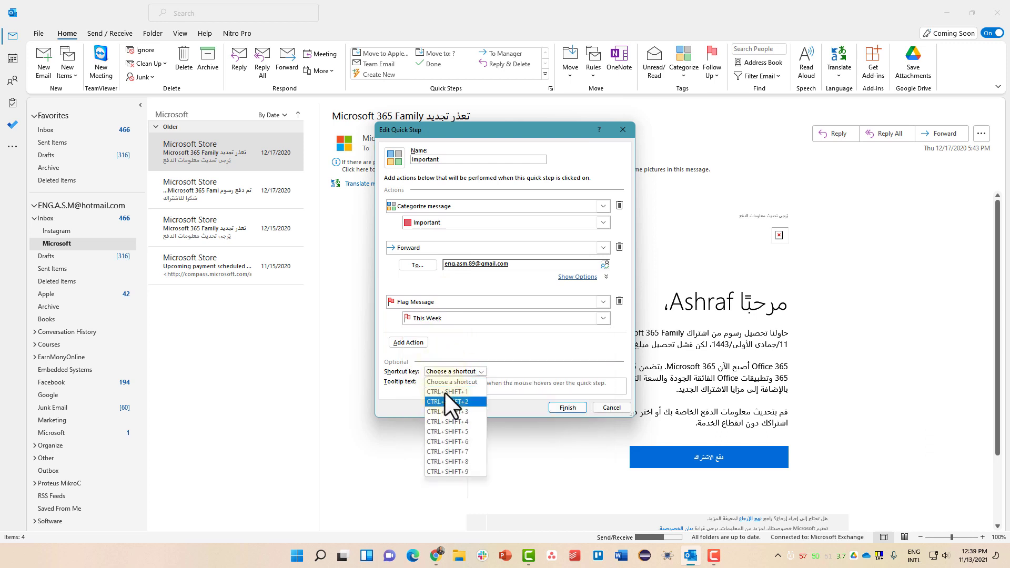
{"action": "left_click", "coordinate": [445, 392]}
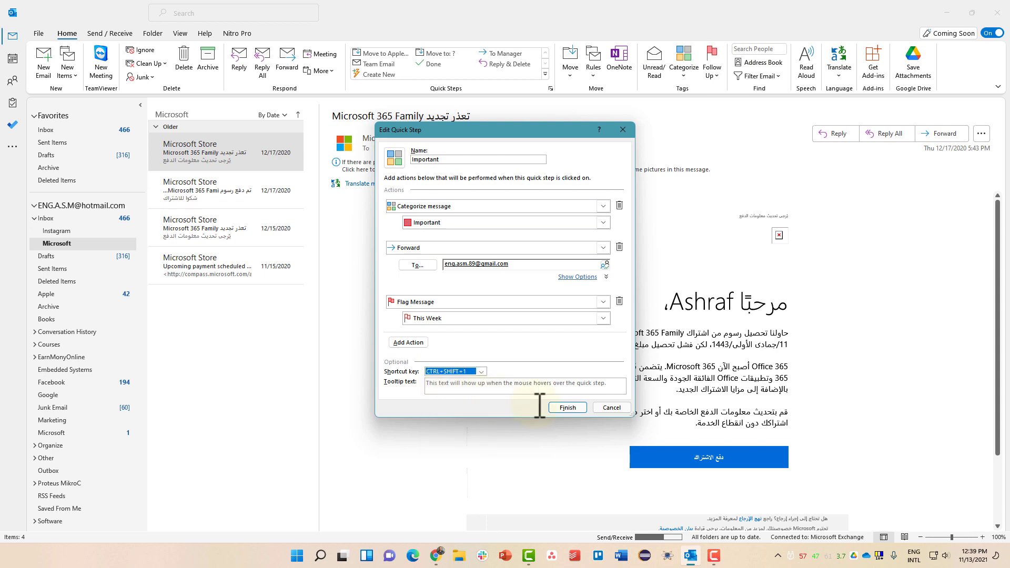
{"action": "left_click", "coordinate": [567, 409]}
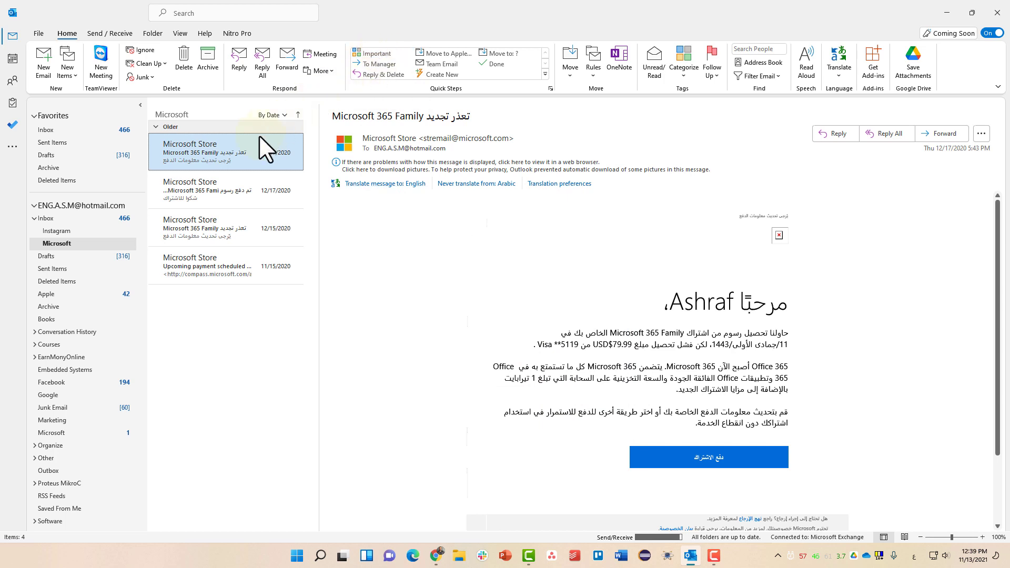
Run the Important quick step on the Microsoft 365 Family message and reposition the forward window.
{"action": "left_click", "coordinate": [374, 53]}
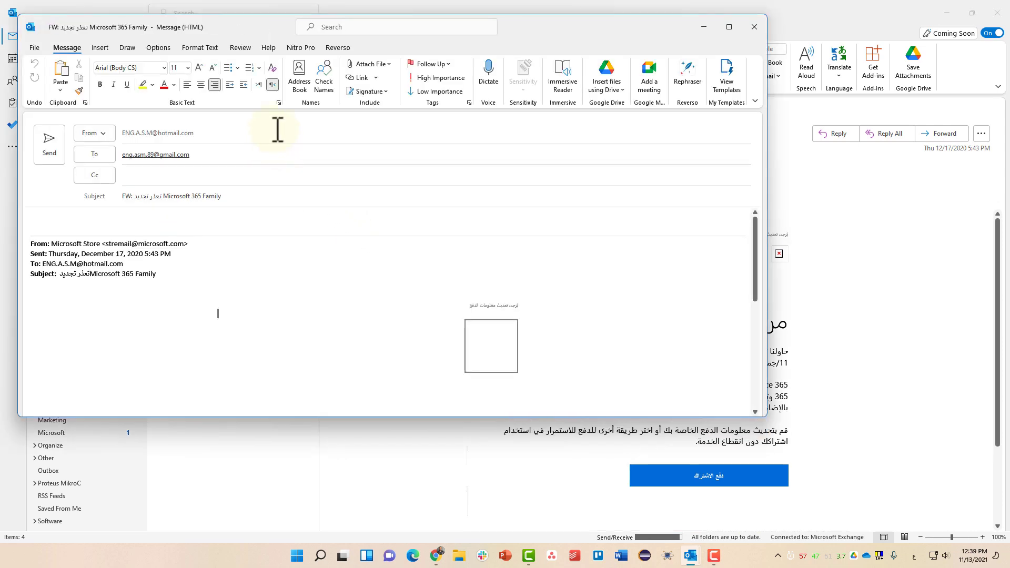
{"action": "left_click_drag", "start_coordinate": [310, 38], "coordinate": [612, 76]}
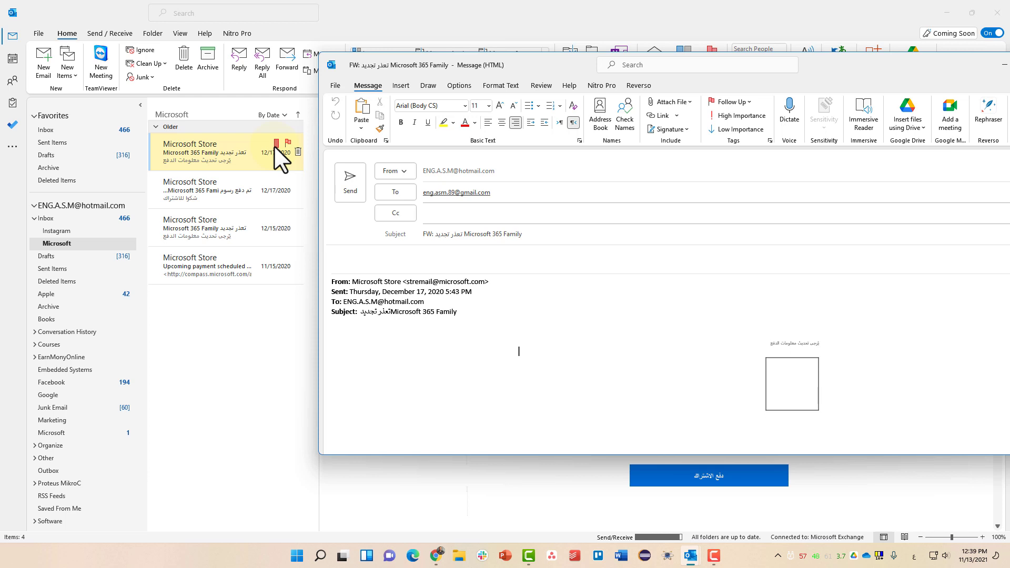
{"action": "left_click_drag", "start_coordinate": [579, 63], "coordinate": [418, 69]}
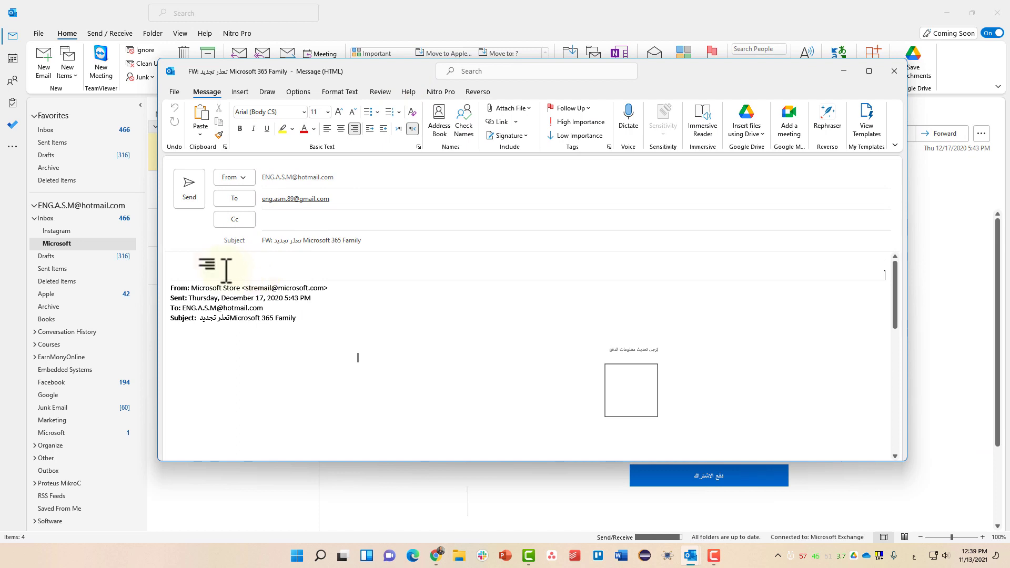
Switch the keyboard to English and type the greeting 'Hi' in the forward body.
{"action": "type", "text": "شأ"}
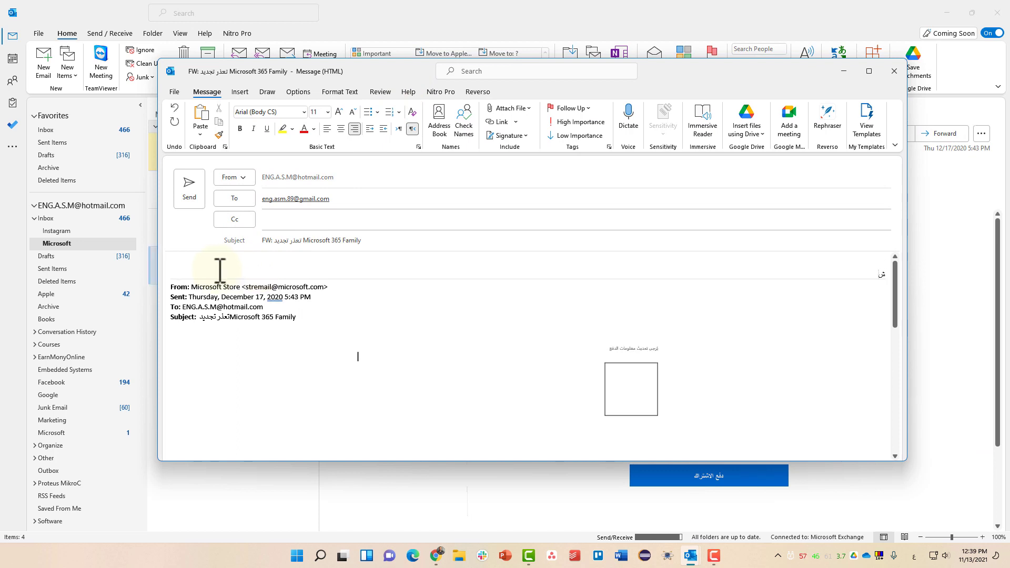
{"action": "key", "text": "BackSpace"}
{"action": "key", "text": "alt+shift"}
{"action": "type", "text": "s"}
{"action": "key", "text": "BackSpace"}
{"action": "key", "text": "super+space"}
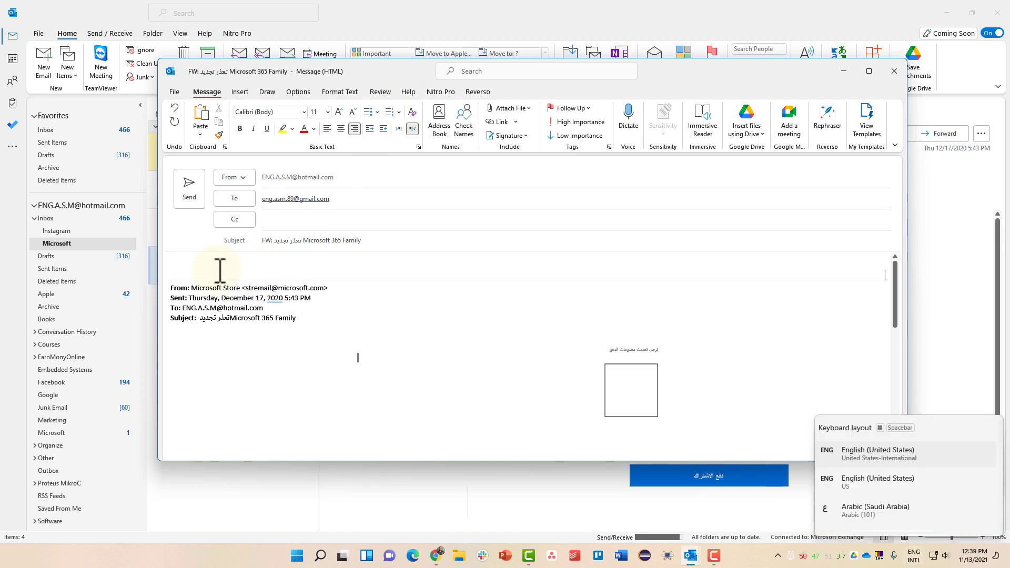
{"action": "type", "text": "h"}
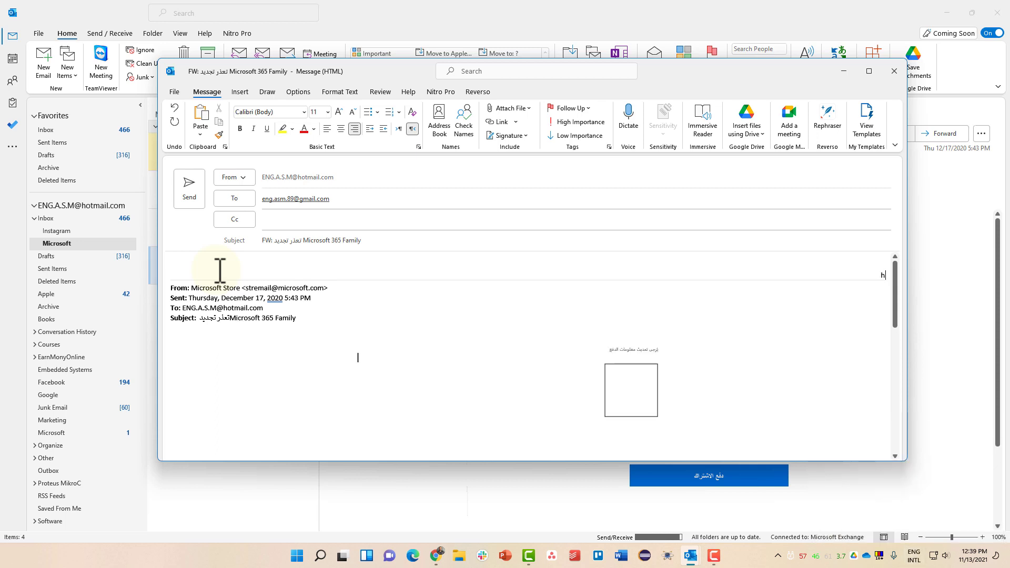
{"action": "key", "text": "BackSpace"}
{"action": "key", "text": "alt+shift"}
{"action": "key", "text": "super+space"}
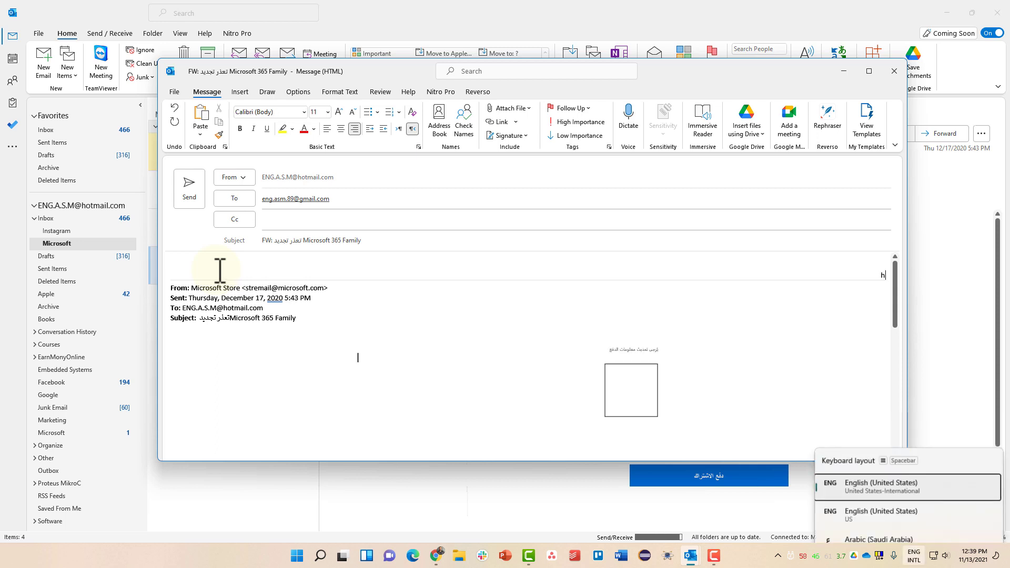
{"action": "type", "text": "Hi"}
{"action": "key", "text": "Return"}
Add the lines 'Please follow up this email' and 'FYI' below the greeting.
{"action": "type", "text": "Please fool"}
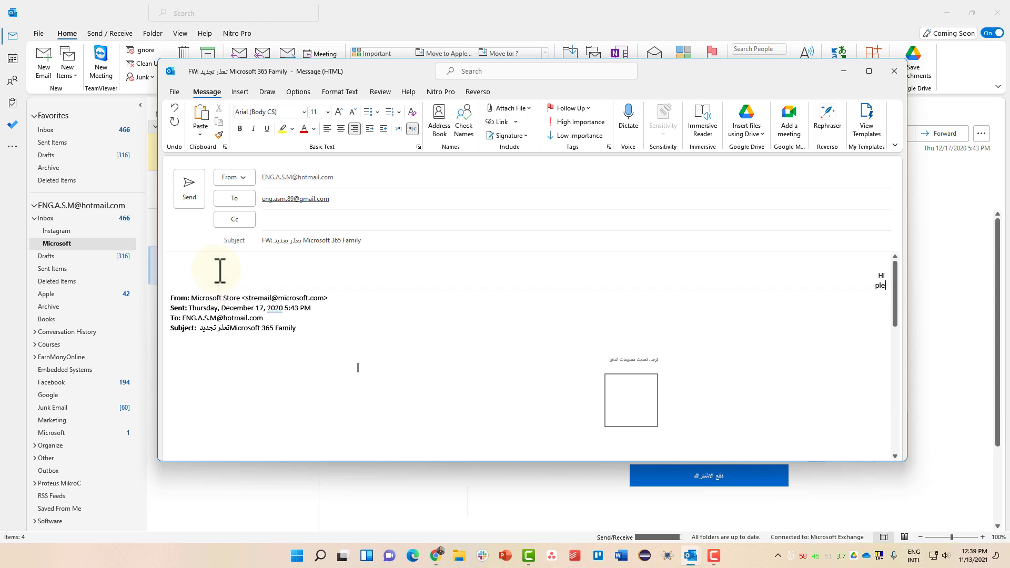
{"action": "key", "text": "BackSpace"}
{"action": "key", "text": "BackSpace"}
{"action": "type", "text": "llow up this email"}
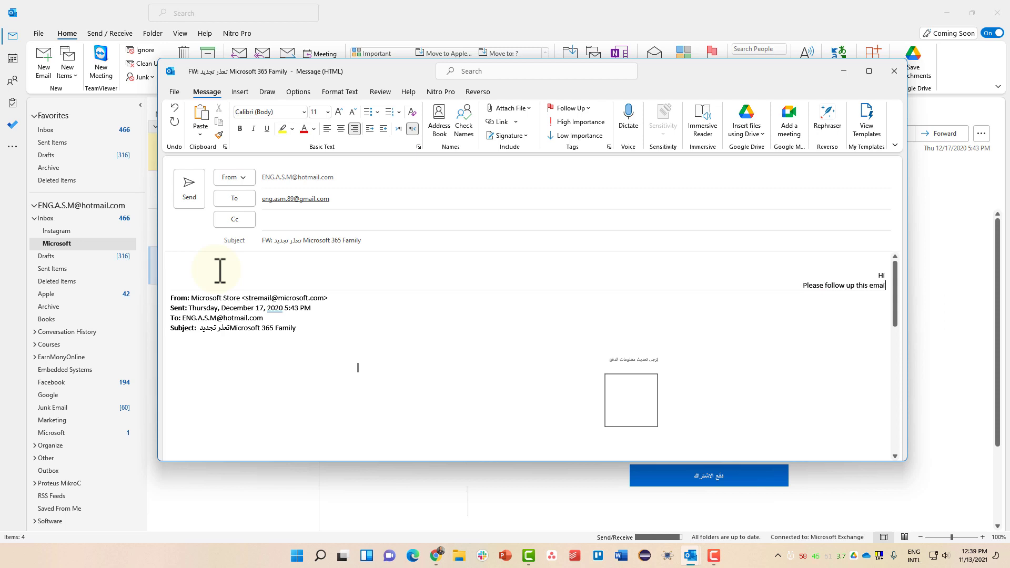
{"action": "key", "text": "Return"}
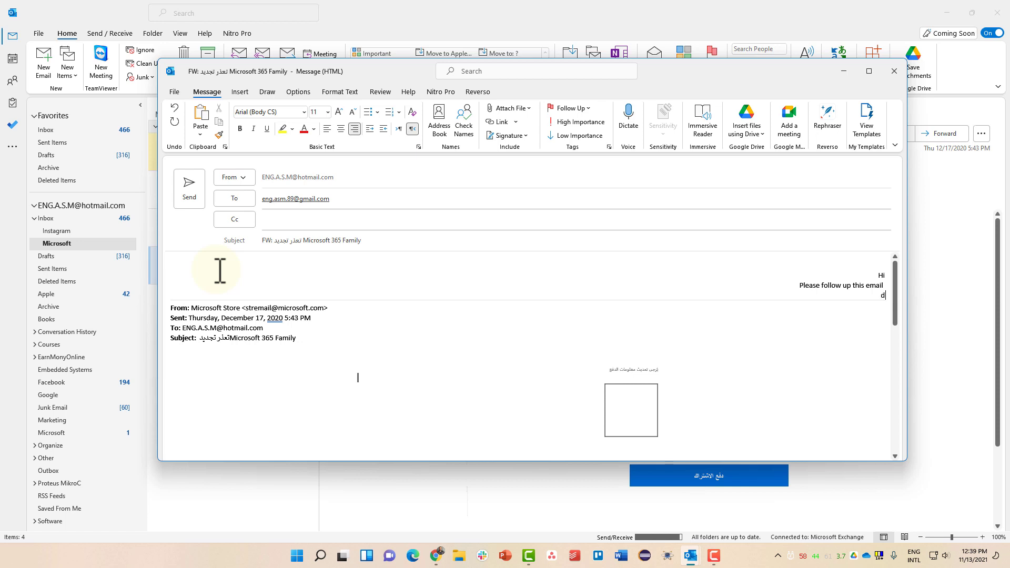
{"action": "key", "text": "alt+shift"}
{"action": "key", "text": "super+space"}
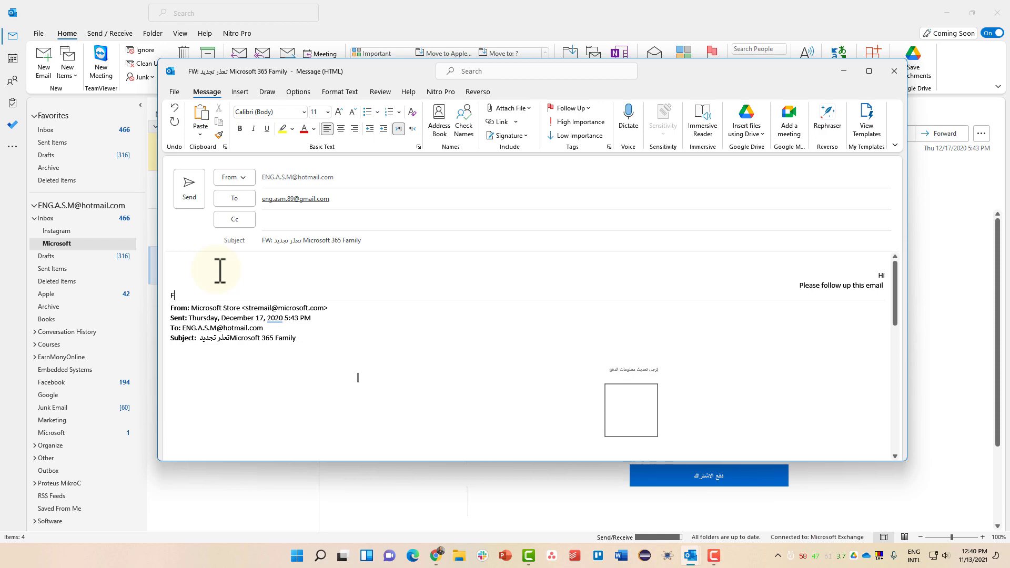
{"action": "type", "text": "Y I"}
Send the forward, then open the Microsoft 365 Family payment confirmation email.
{"action": "left_click", "coordinate": [190, 190]}
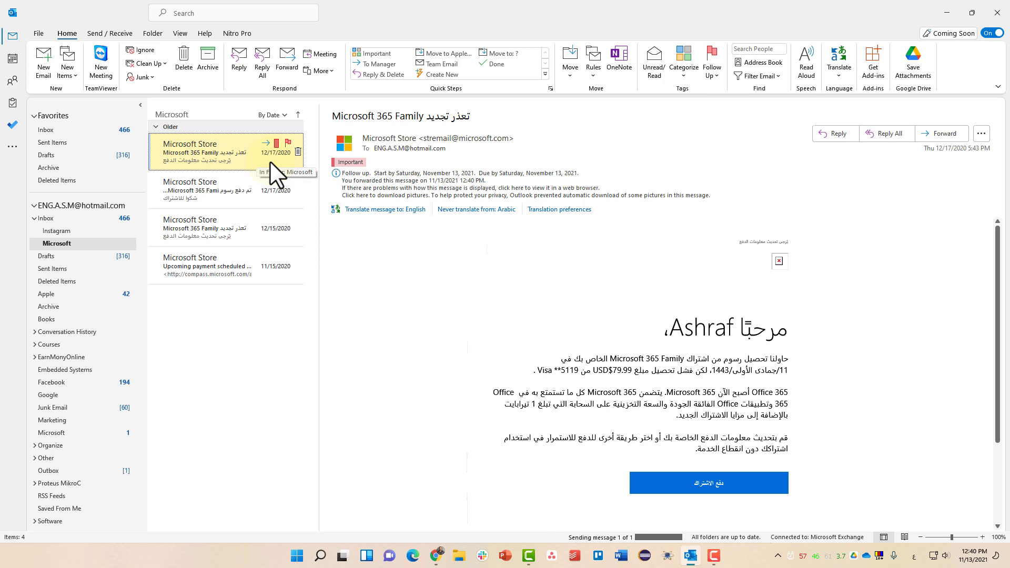
{"action": "left_click", "coordinate": [249, 187]}
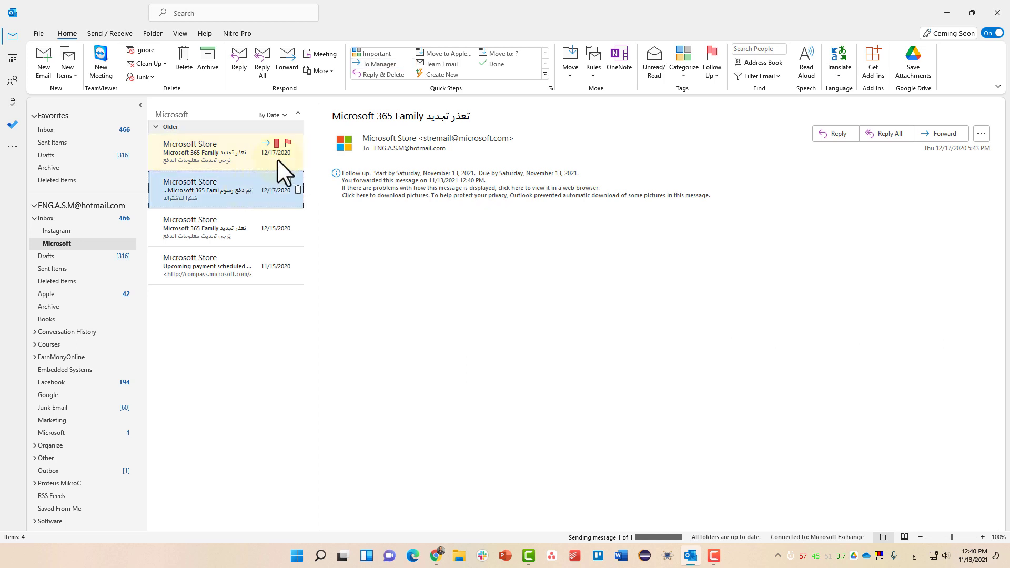
{"action": "left_click", "coordinate": [380, 64]}
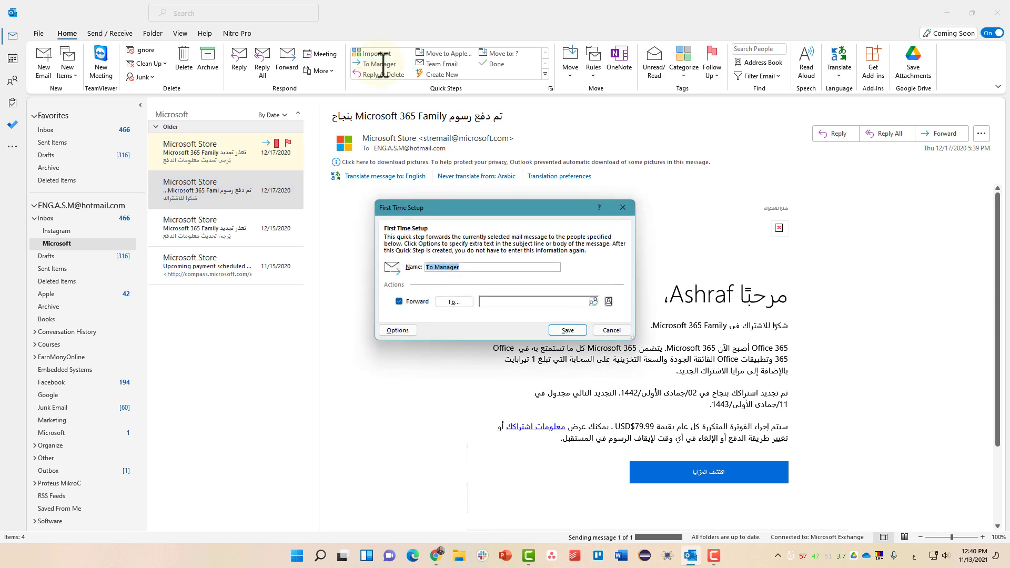
{"action": "left_click", "coordinate": [504, 300]}
{"action": "left_click", "coordinate": [623, 207]}
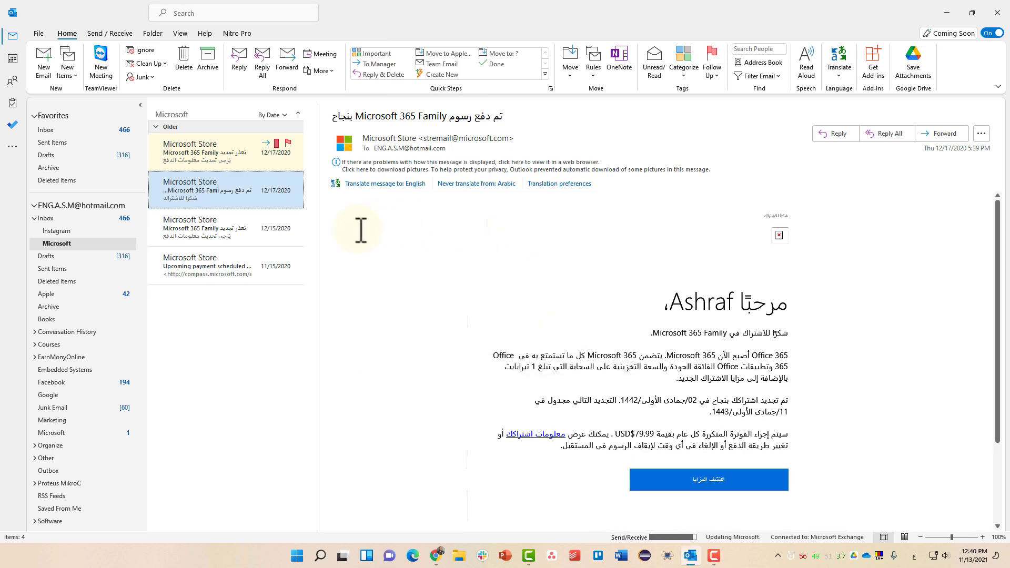